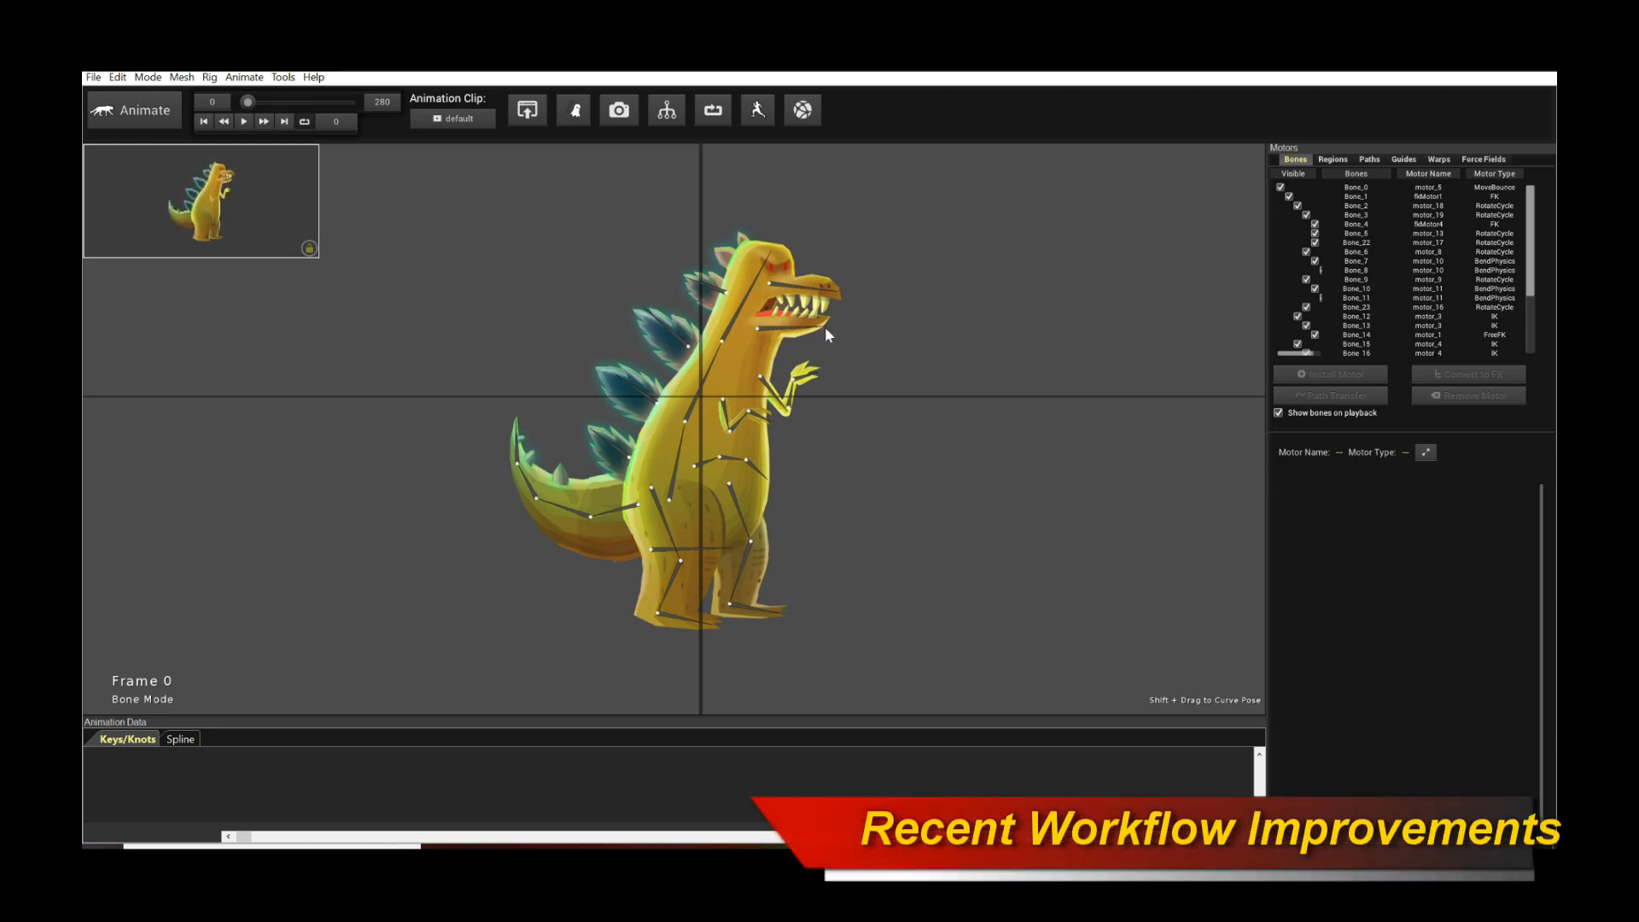
# Step: Open the Bone Groups window and place it clear of the dinosaur character
pyautogui.scroll(1, 595, 298)
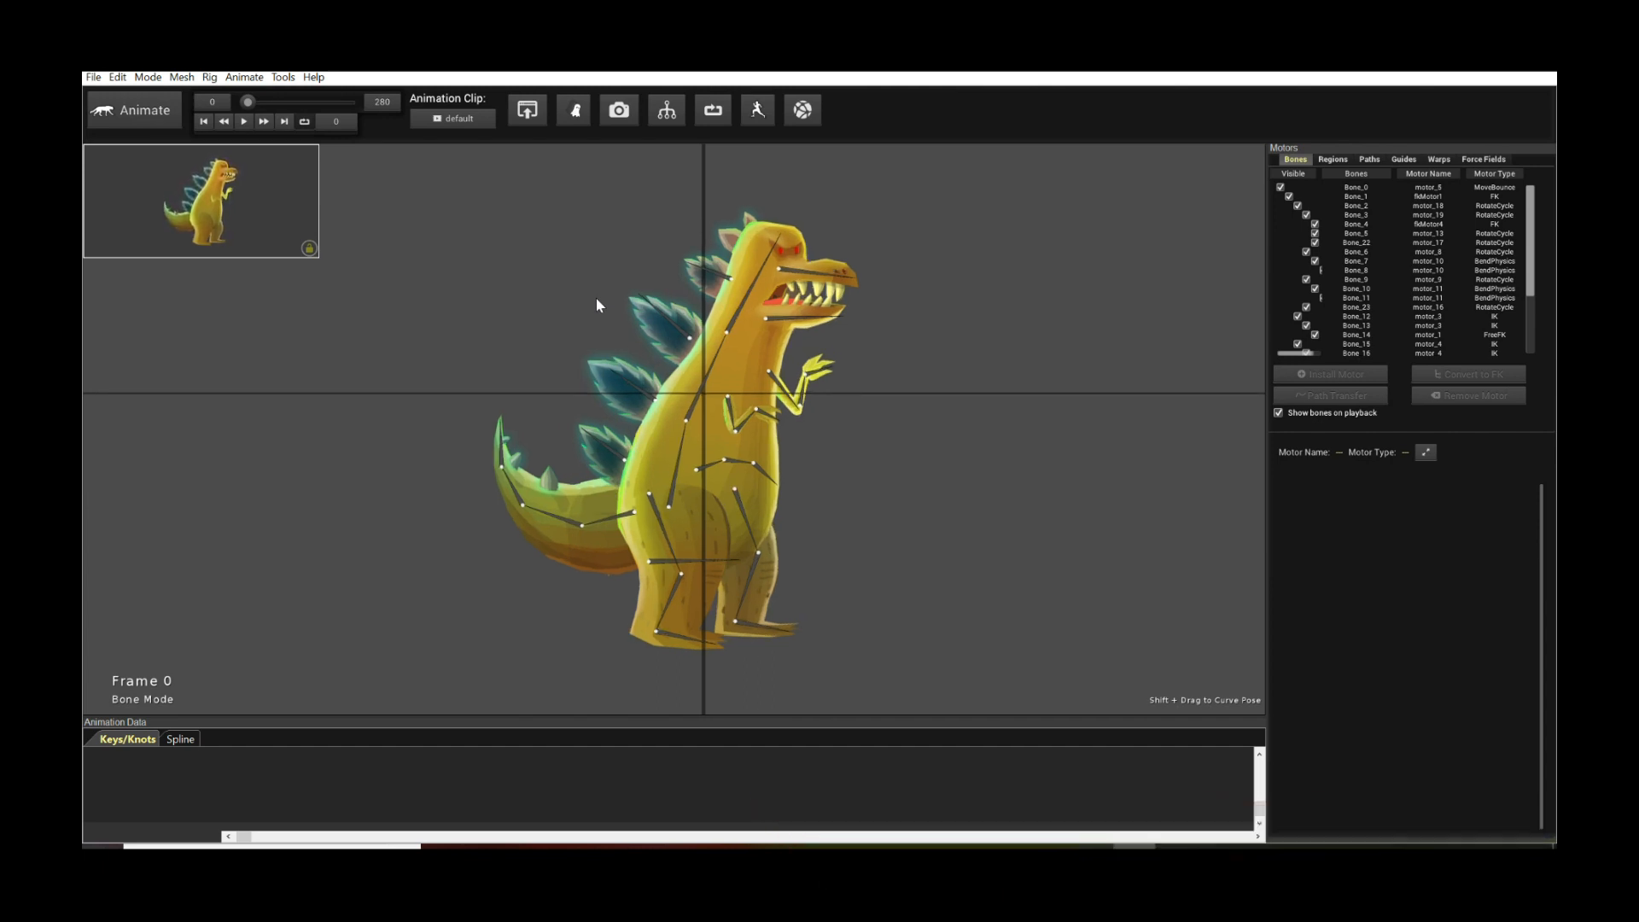
pyautogui.moveTo(626, 271); pyautogui.dragTo(592, 274)
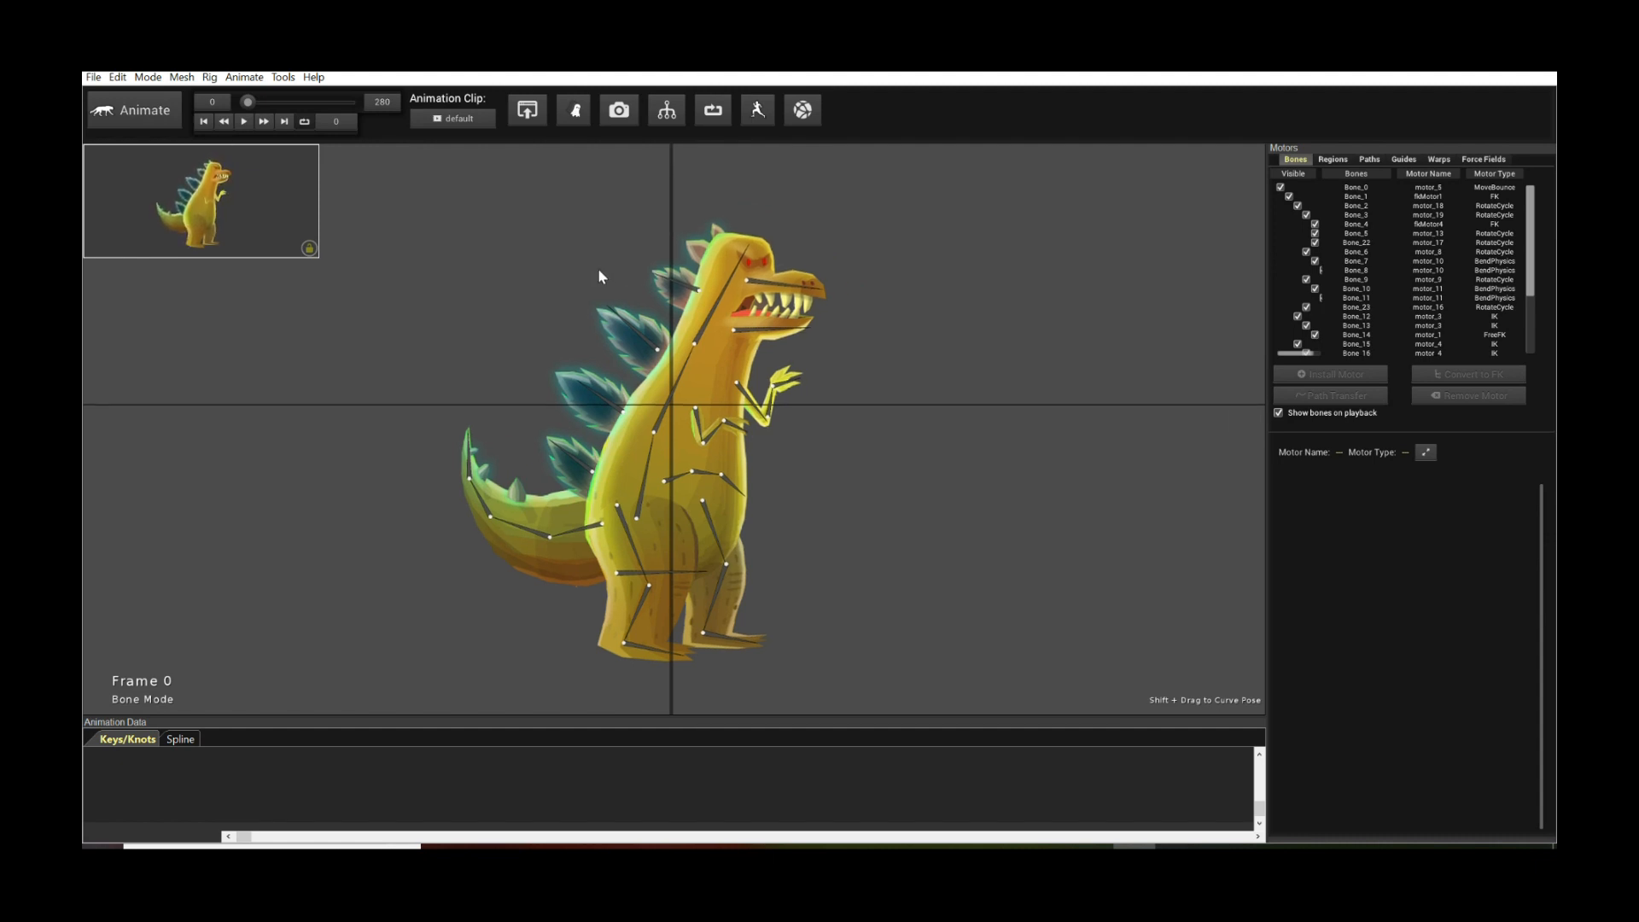
pyautogui.click(259, 79)
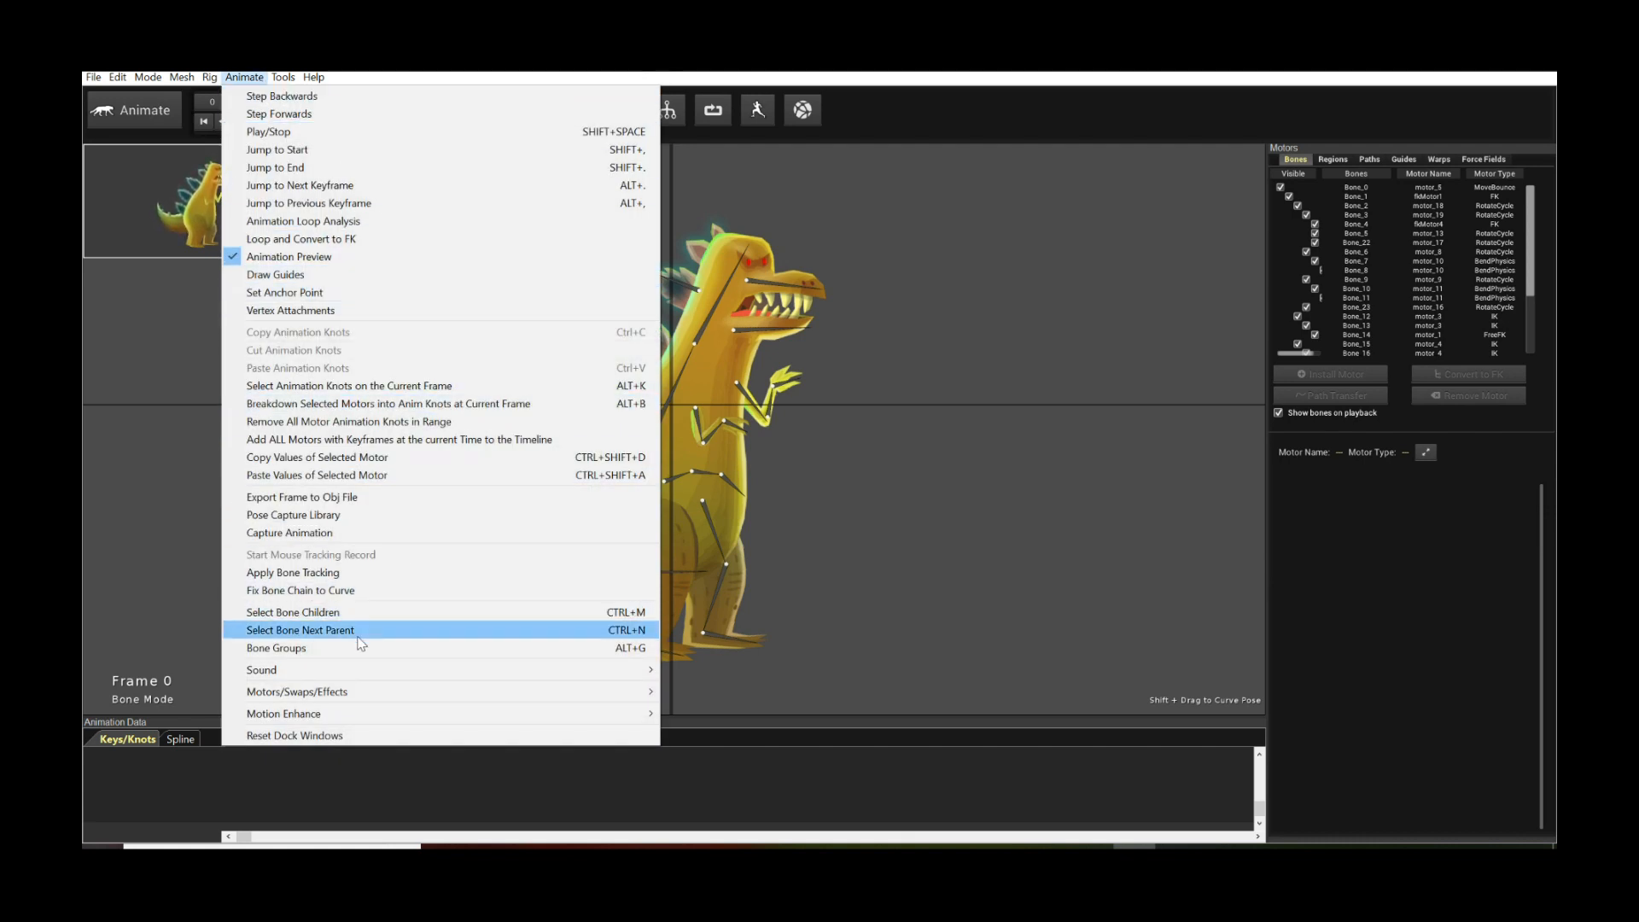
pyautogui.click(263, 652)
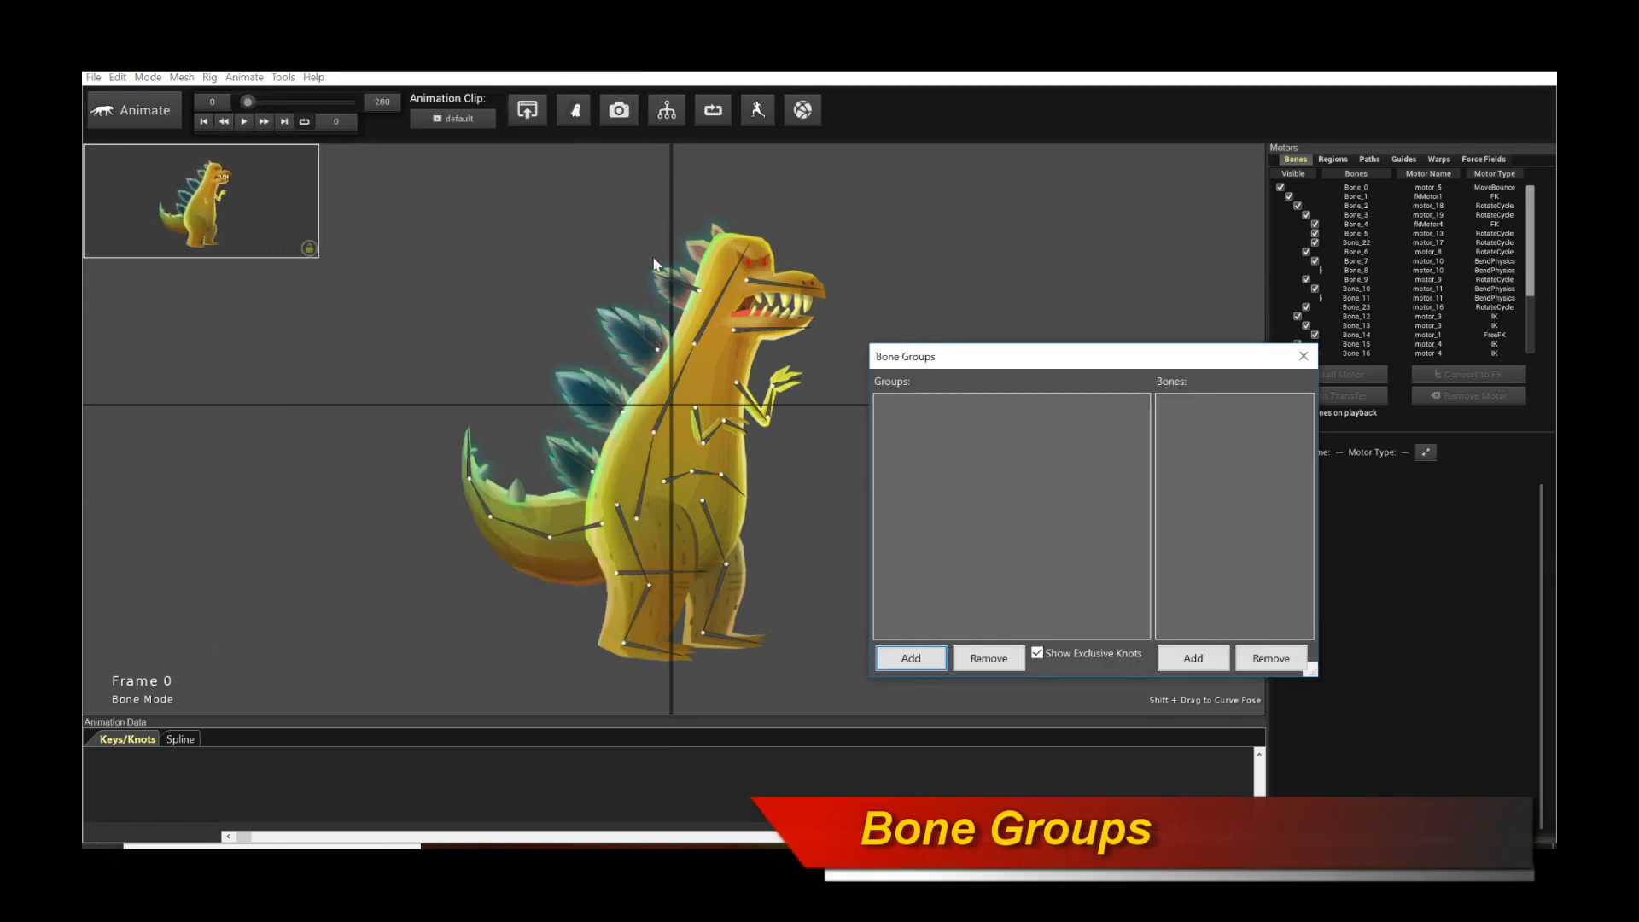
pyautogui.moveTo(988, 351)
pyautogui.mouseDown()
pyautogui.moveTo(531, 352)
pyautogui.moveTo(735, 324)
pyautogui.moveTo(999, 350)
pyautogui.mouseUp()
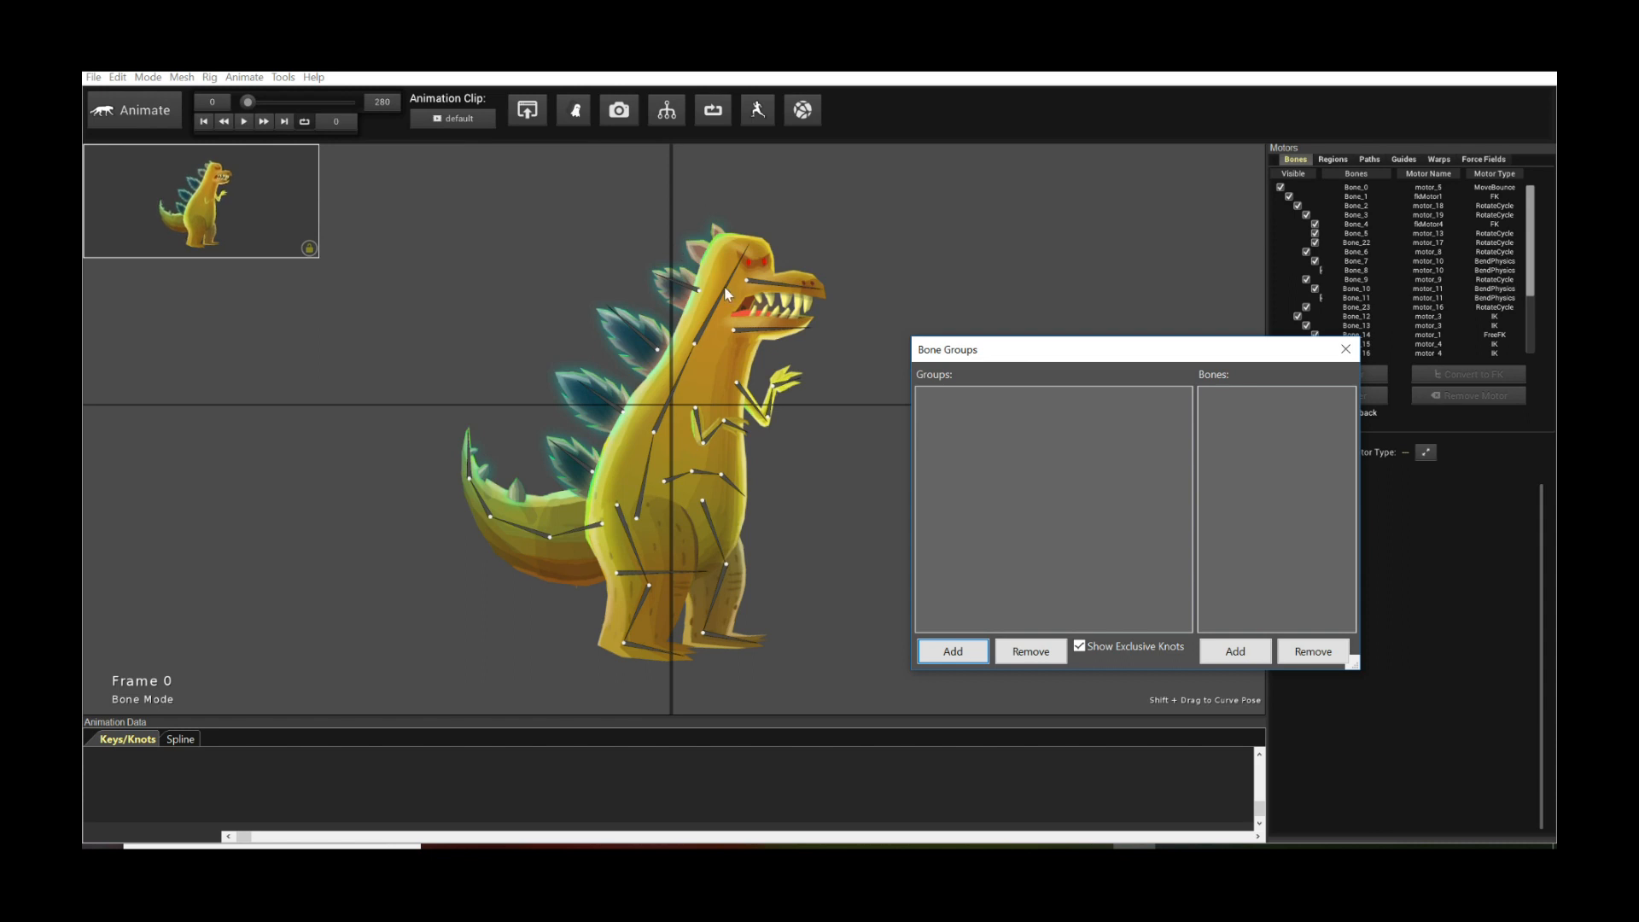
# Step: Create a bone group named TailBones from the dinosaur's tail bones and select it to list its bones
pyautogui.moveTo(369, 385); pyautogui.dragTo(616, 573)
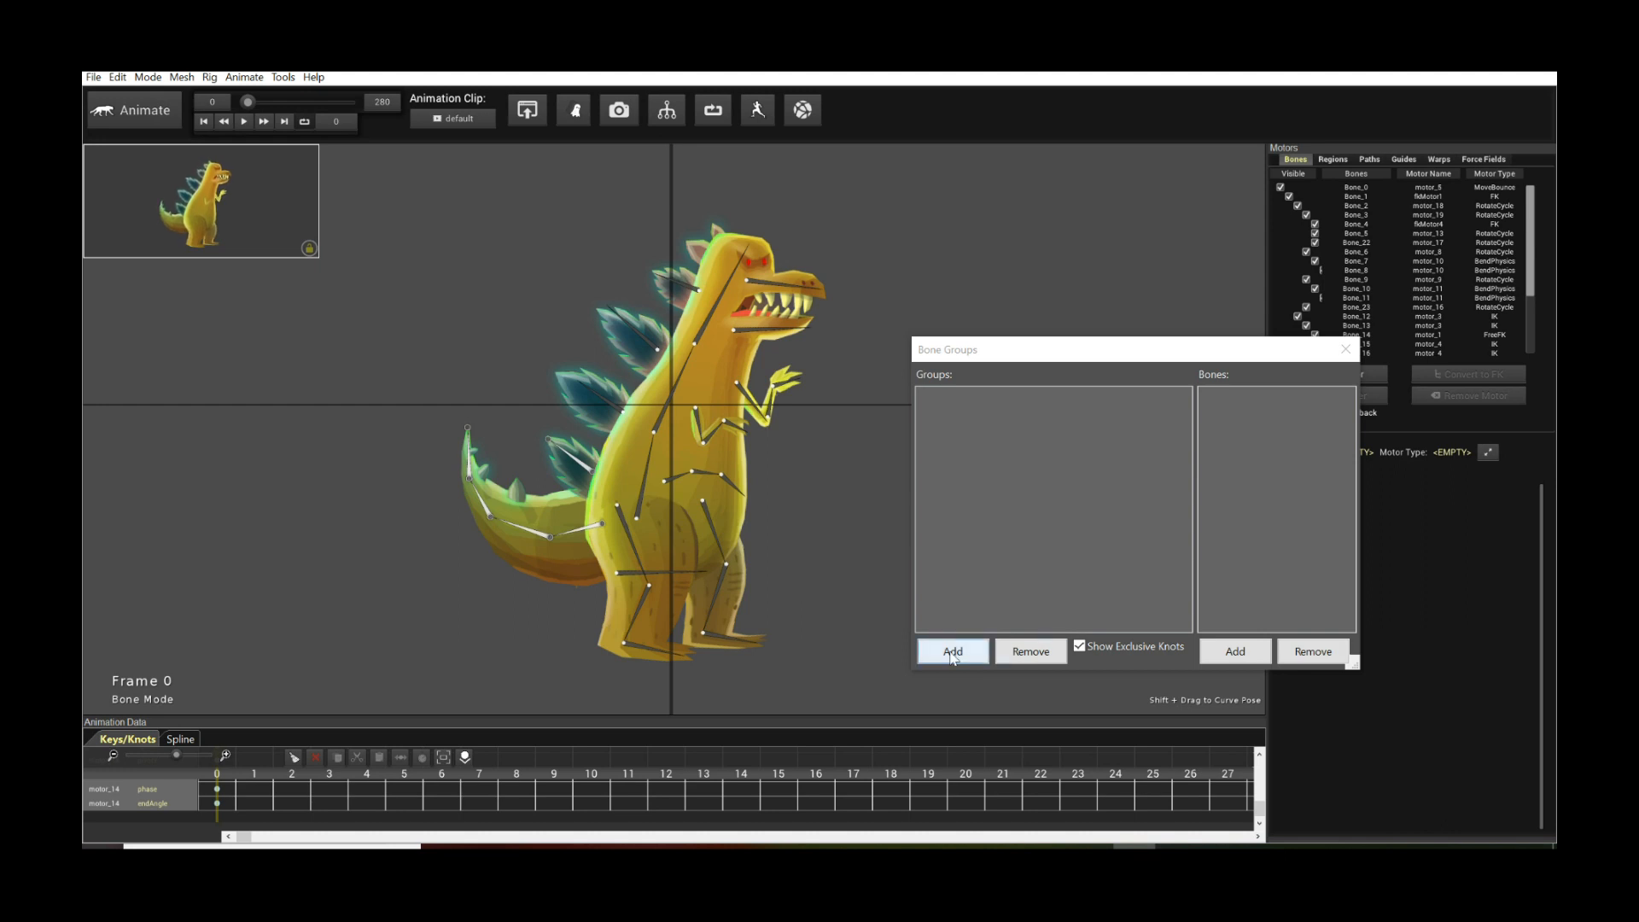
pyautogui.click(952, 653)
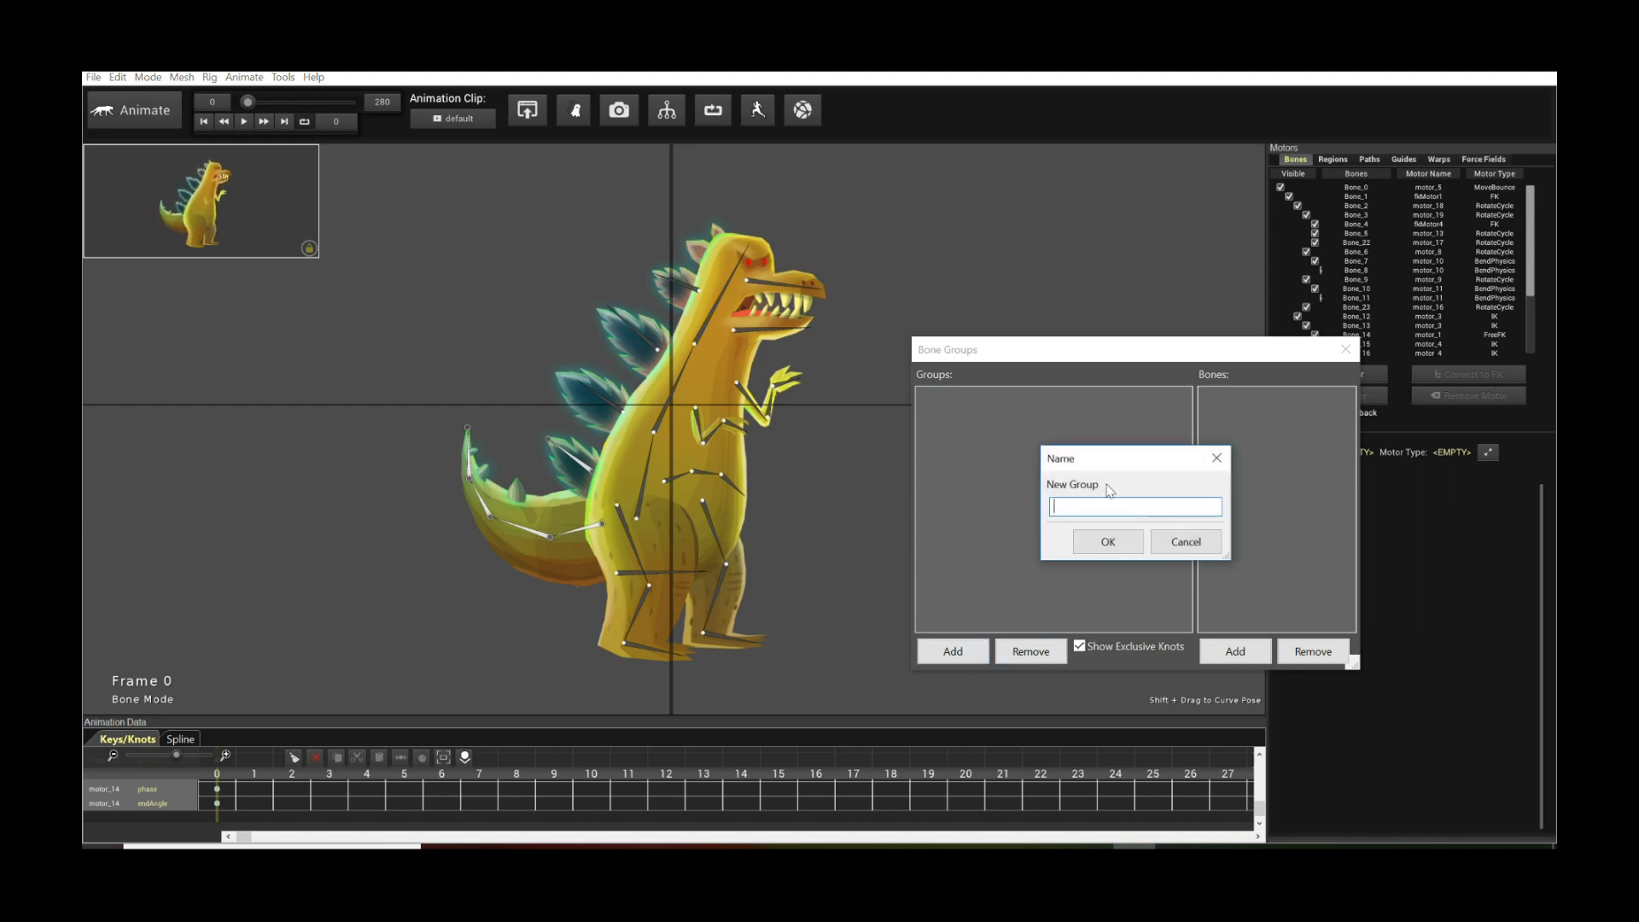
pyautogui.write('MyG')
pyautogui.press('BackSpace')
pyautogui.press('BackSpace')
pyautogui.press('BackSpace')
pyautogui.write('TailBones')
pyautogui.press('Return')
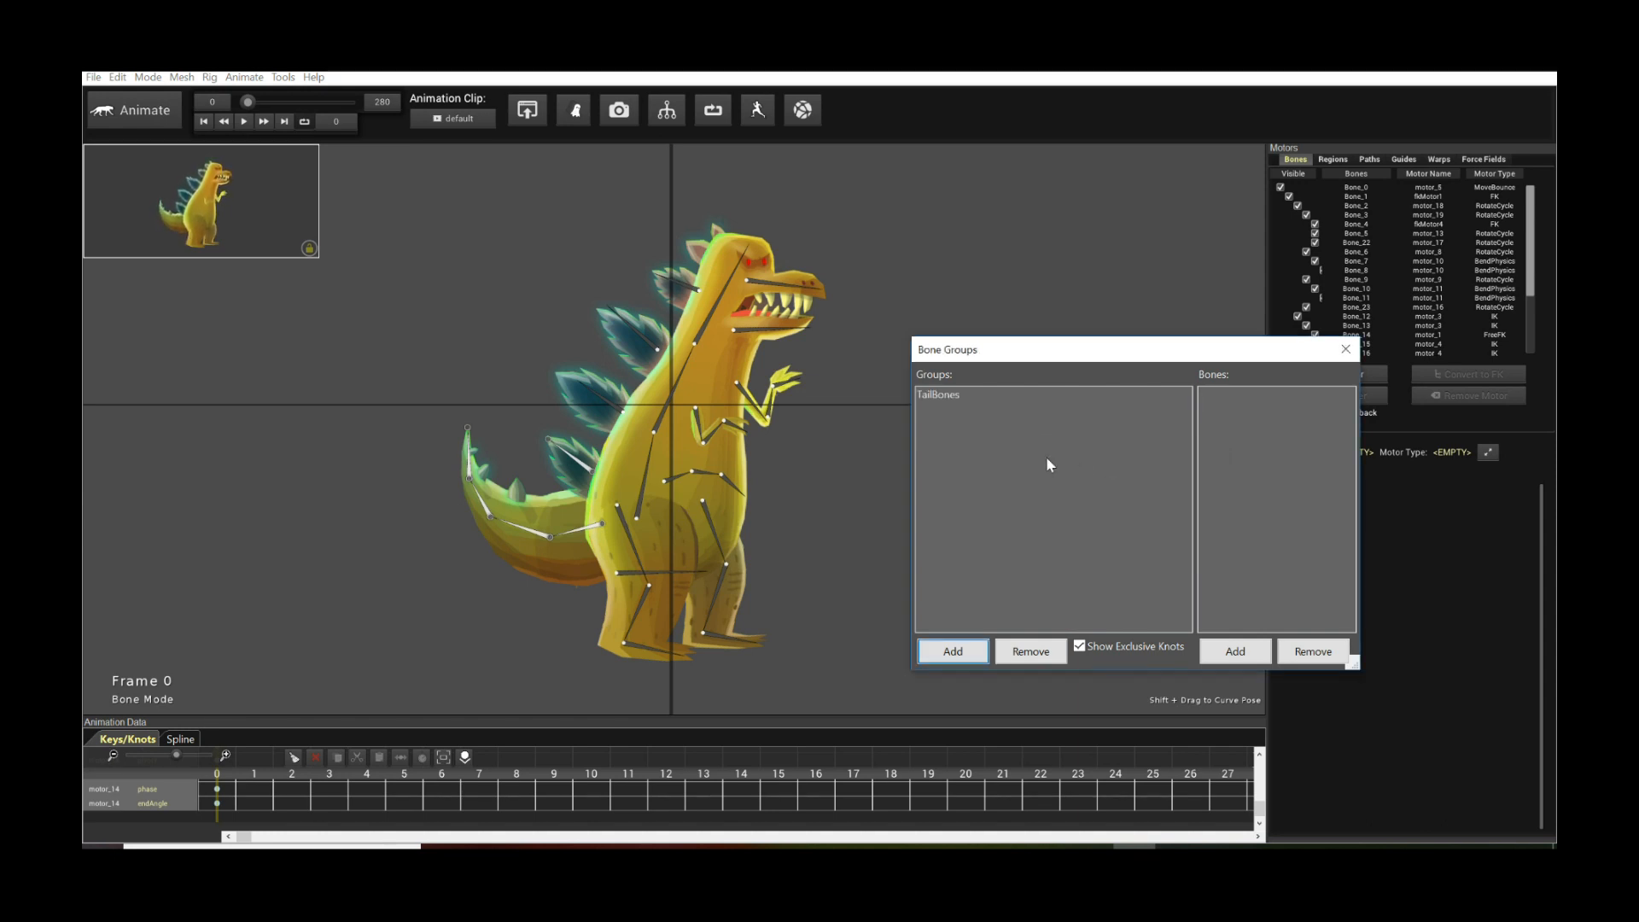
pyautogui.click(923, 395)
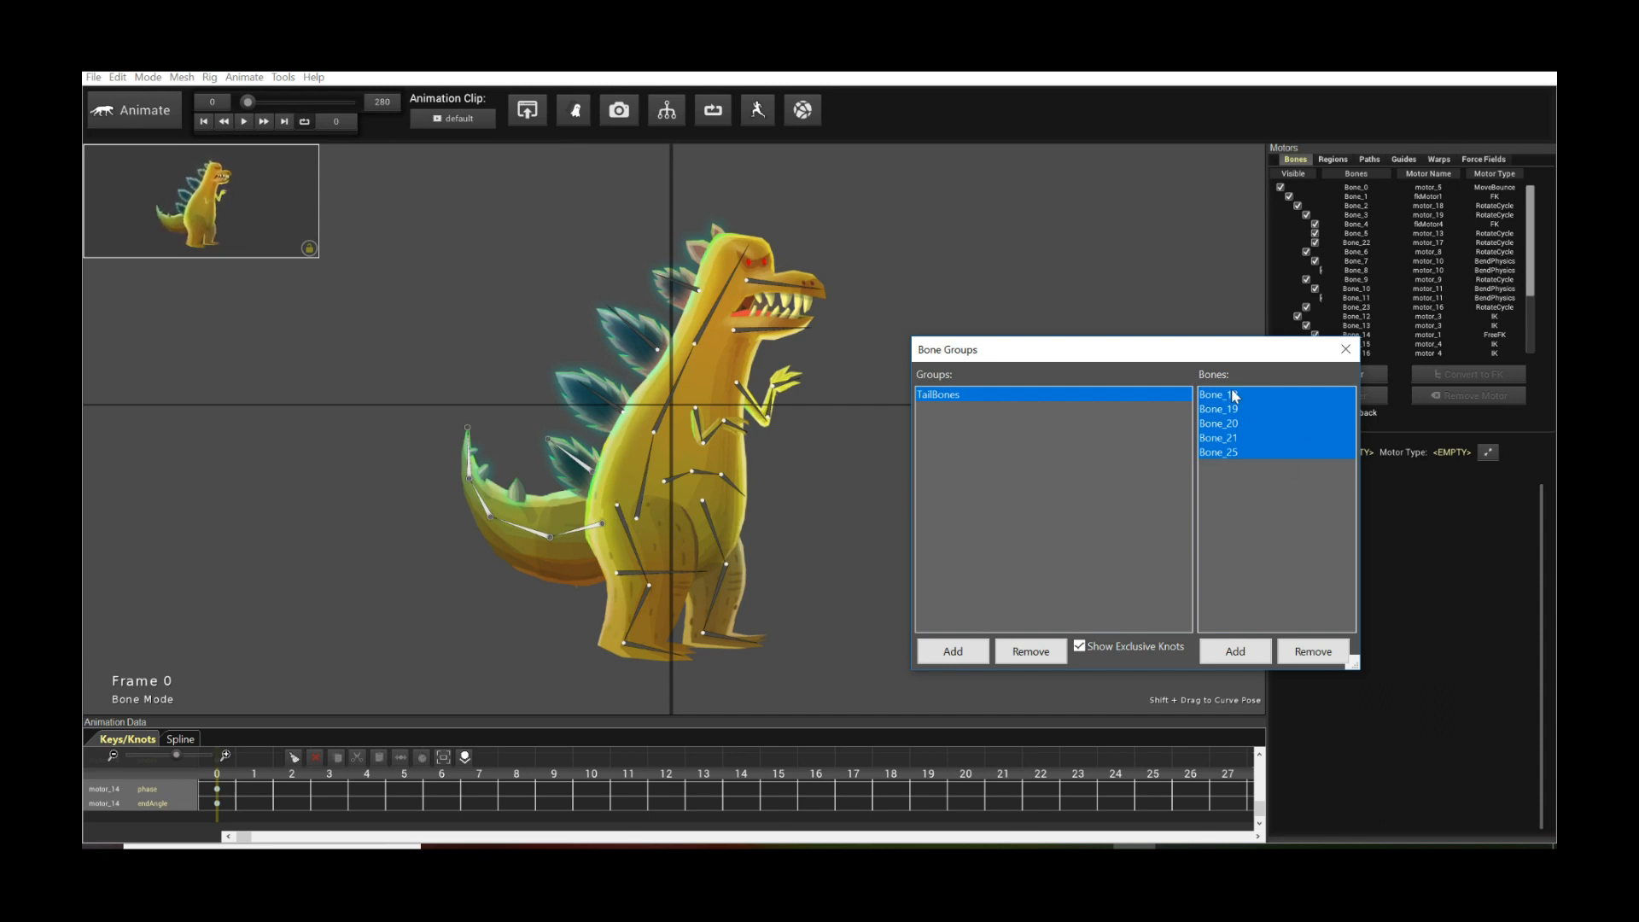
# Step: Clear the bone selection, select the right leg's bones, and create a bone group named rightLeg from them
pyautogui.click(800, 501)
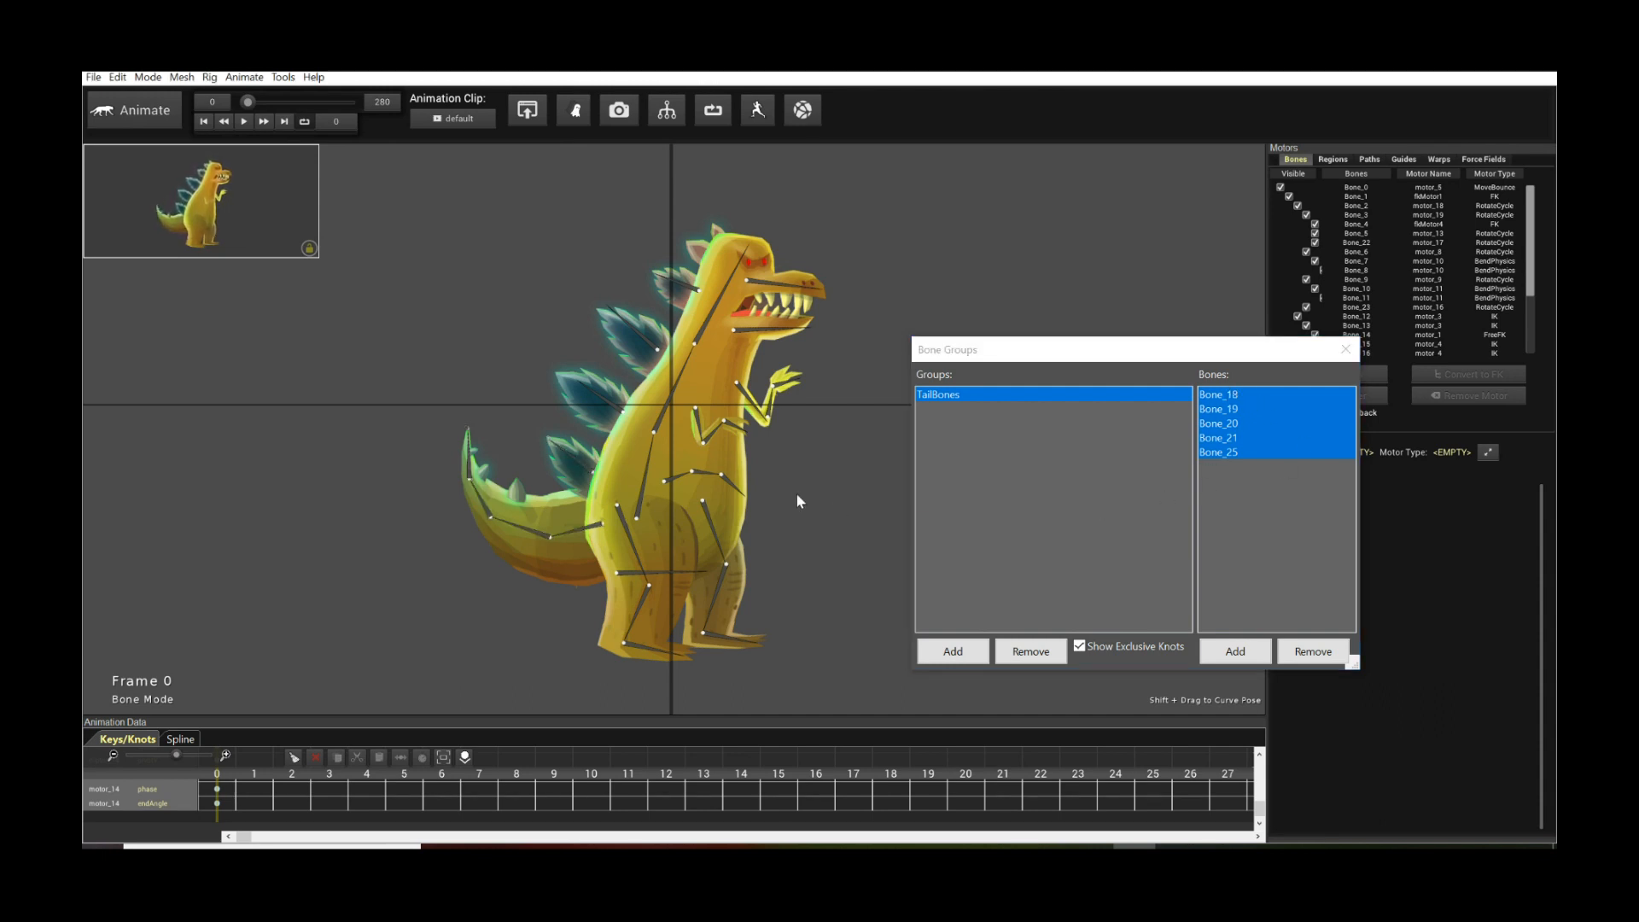
pyautogui.click(741, 646)
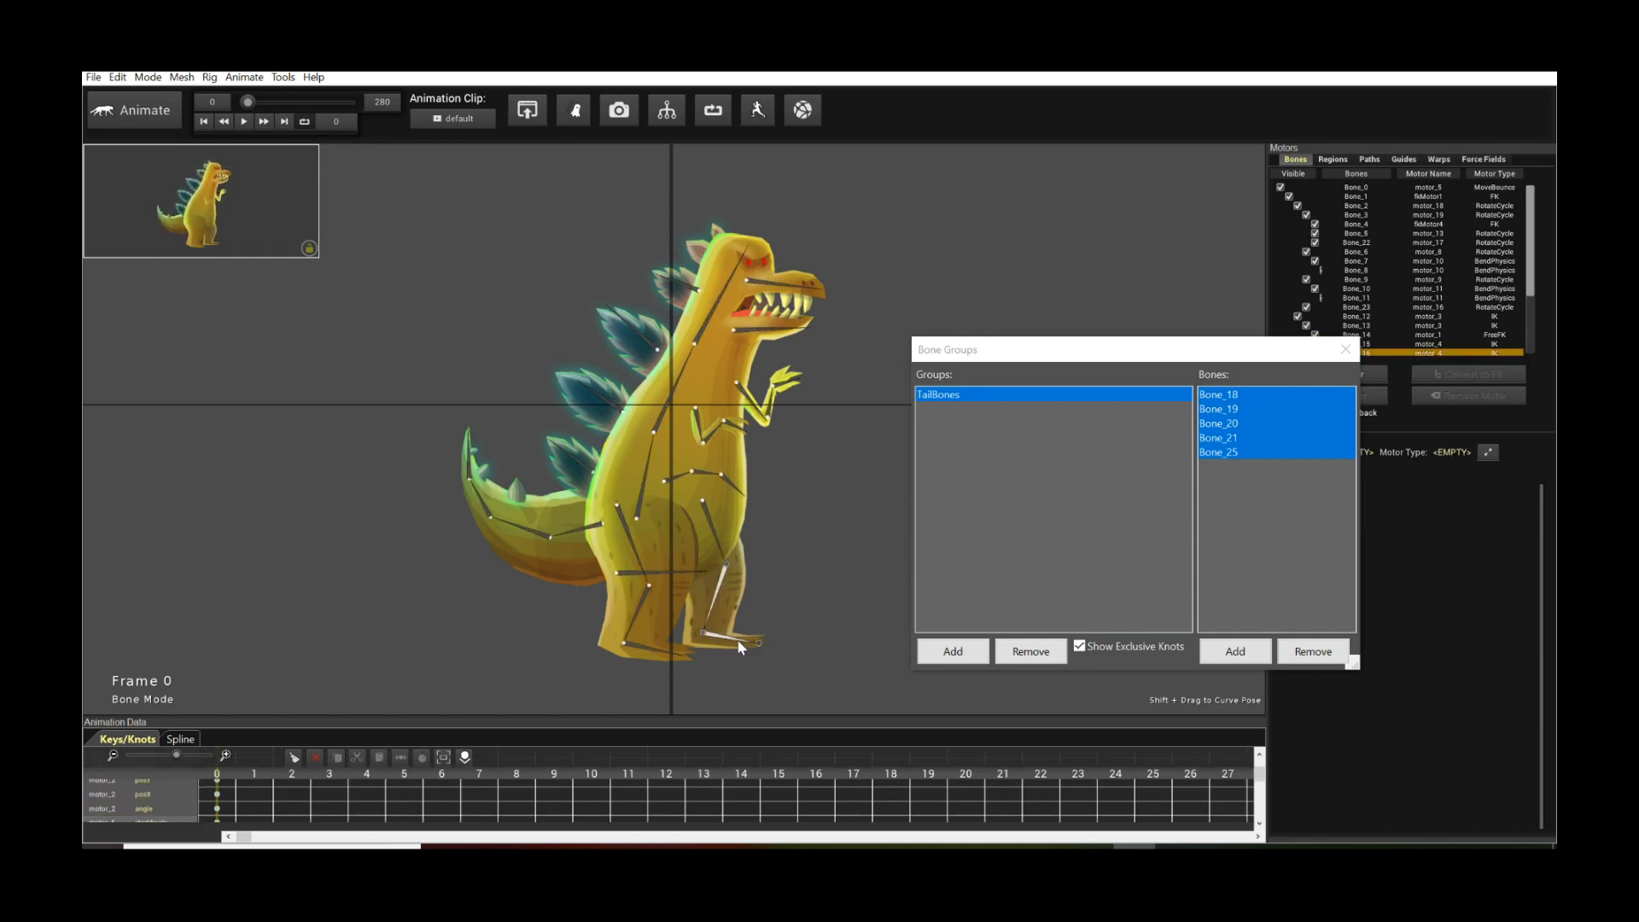
pyautogui.click(953, 650)
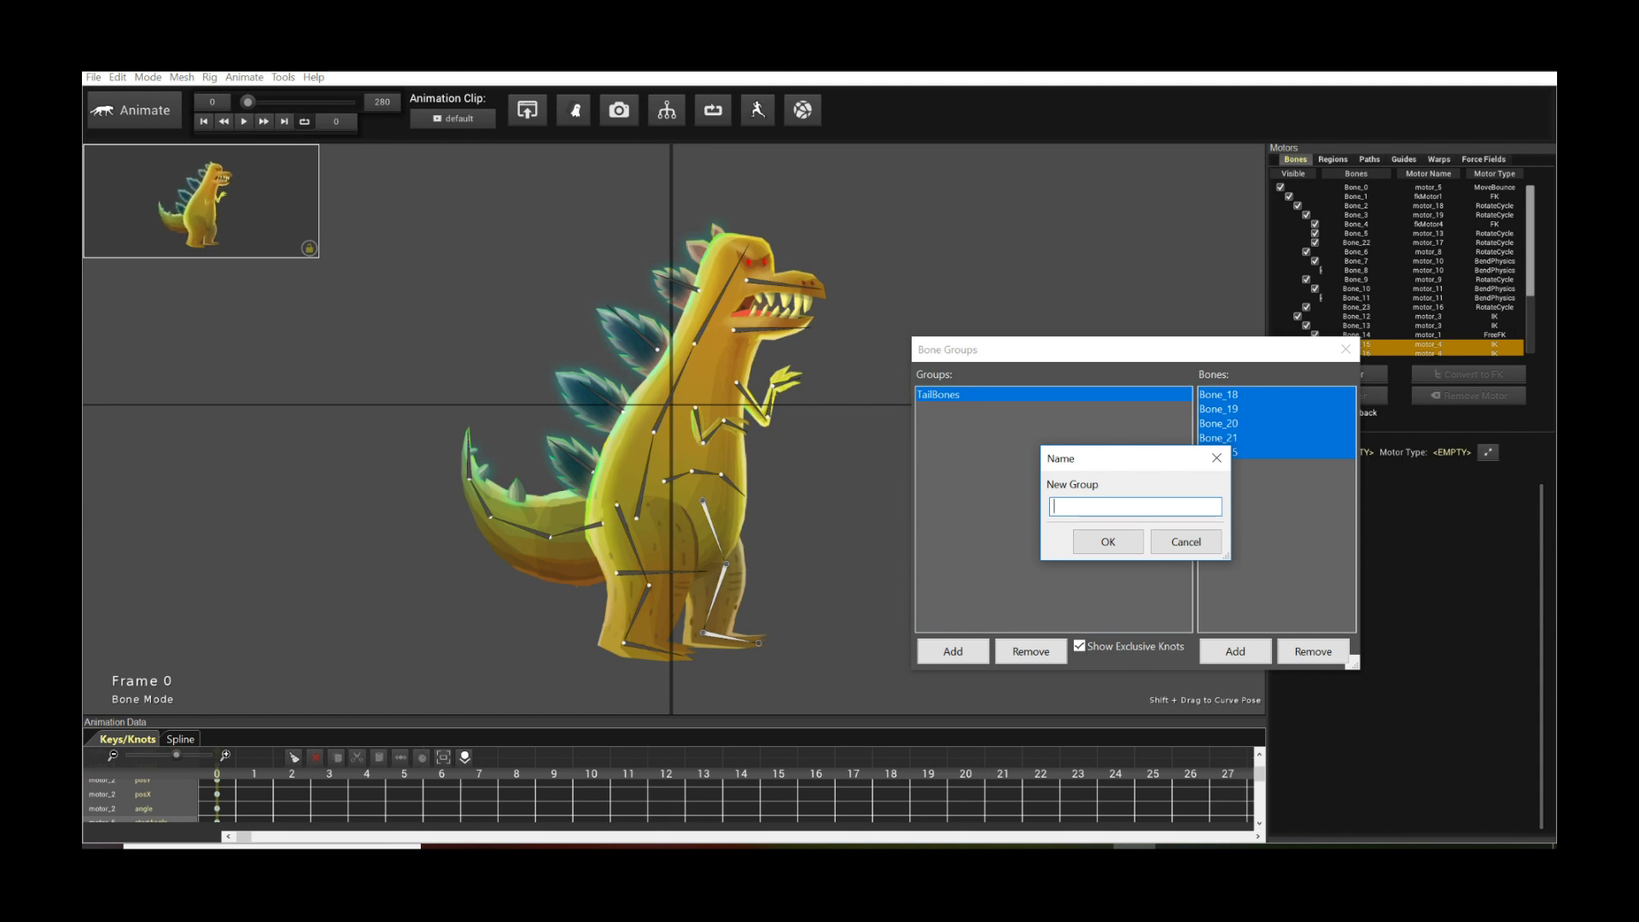
pyautogui.write('rightLeg')
pyautogui.press('Return')
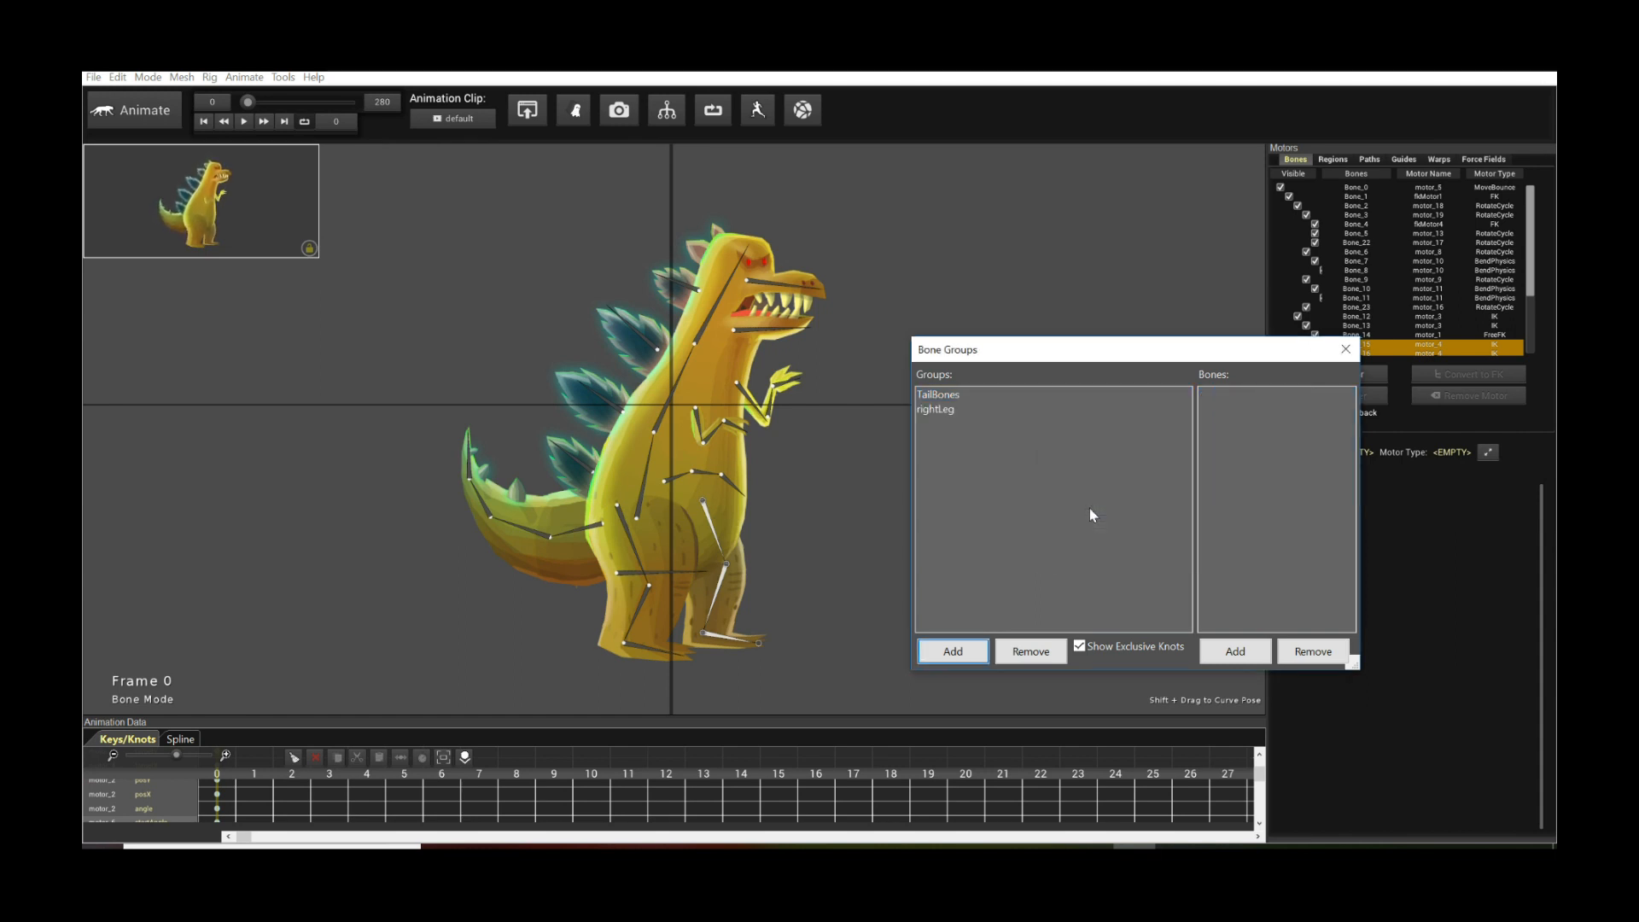
# Step: Enlarge the animation data area and alternate between the TailBones and rightLeg groups to compare their bones and motor keys
pyautogui.click(934, 395)
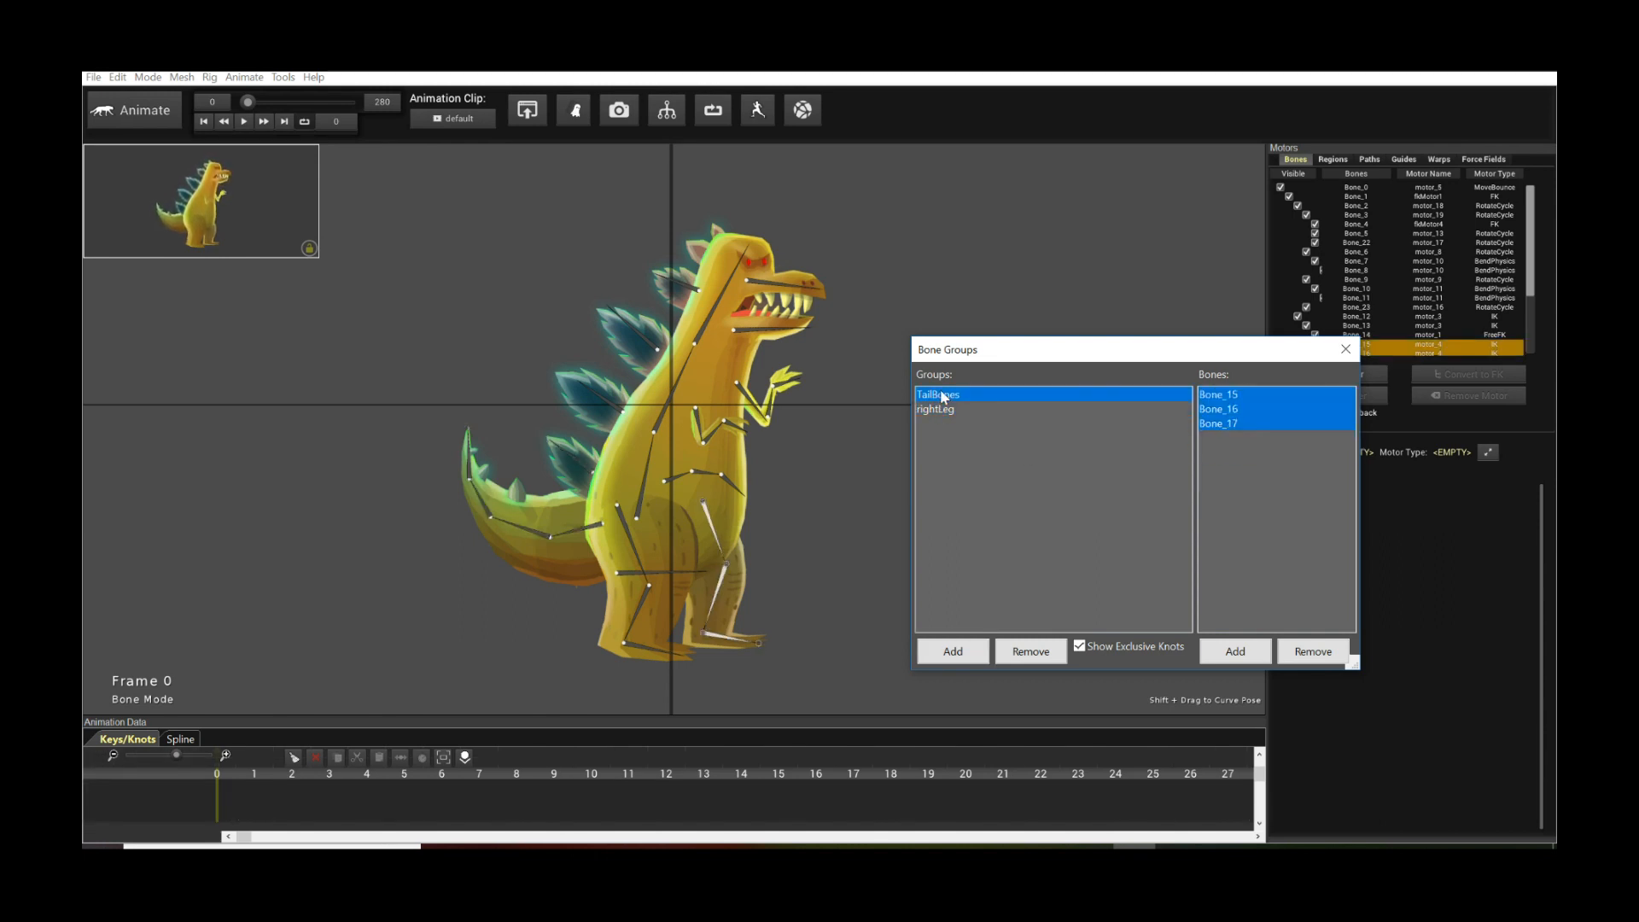
pyautogui.click(946, 411)
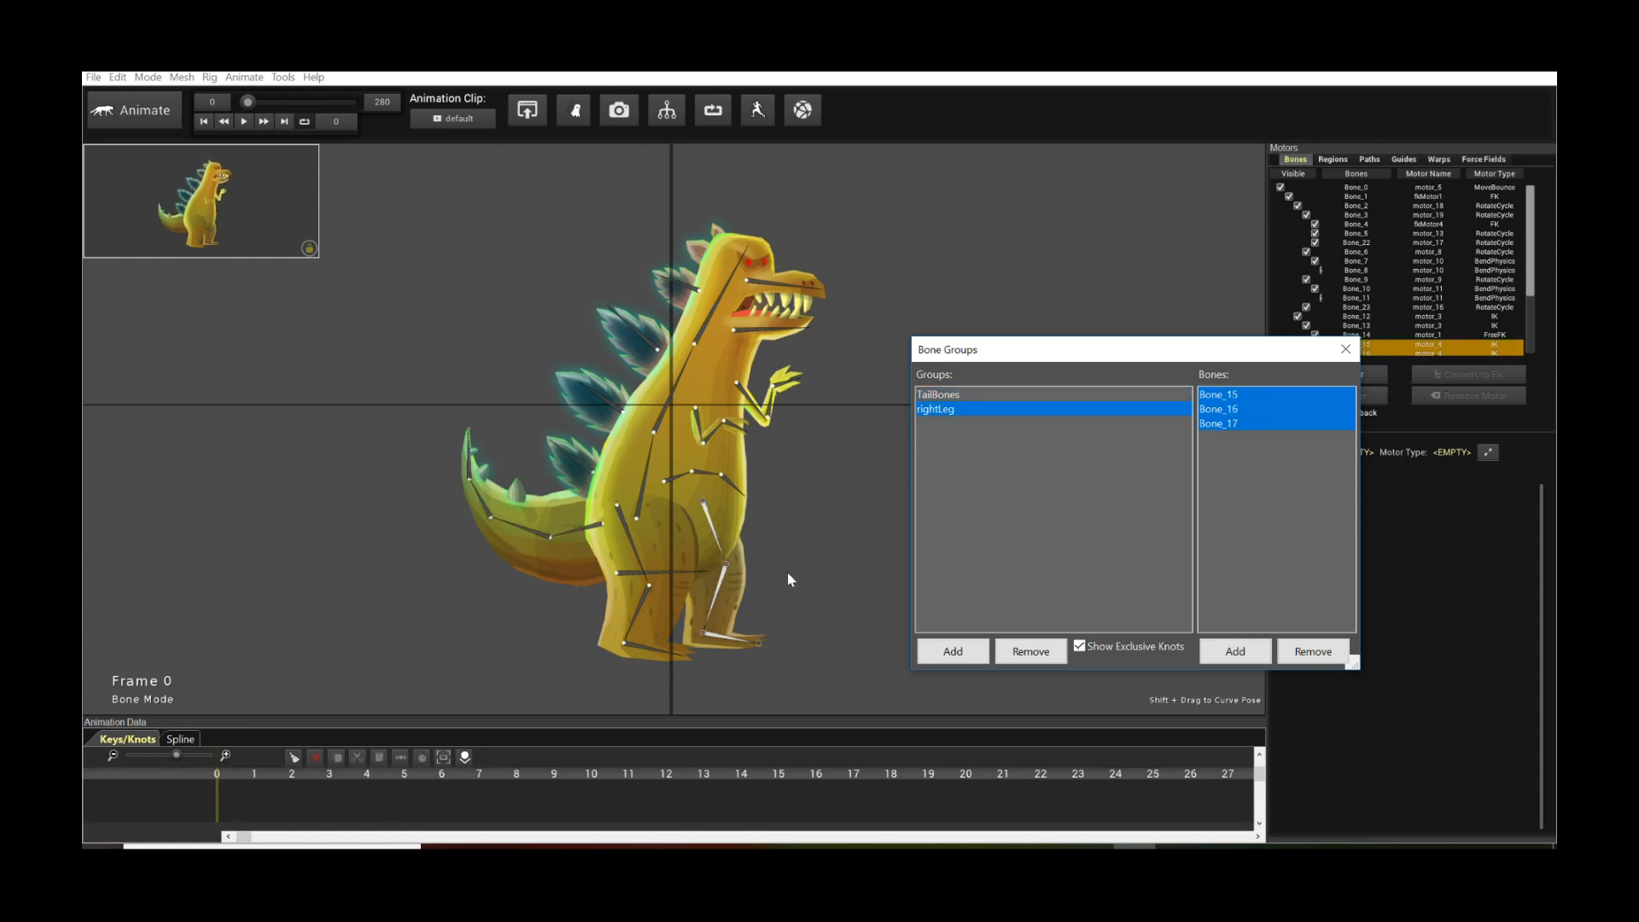
pyautogui.moveTo(698, 725); pyautogui.dragTo(723, 614)
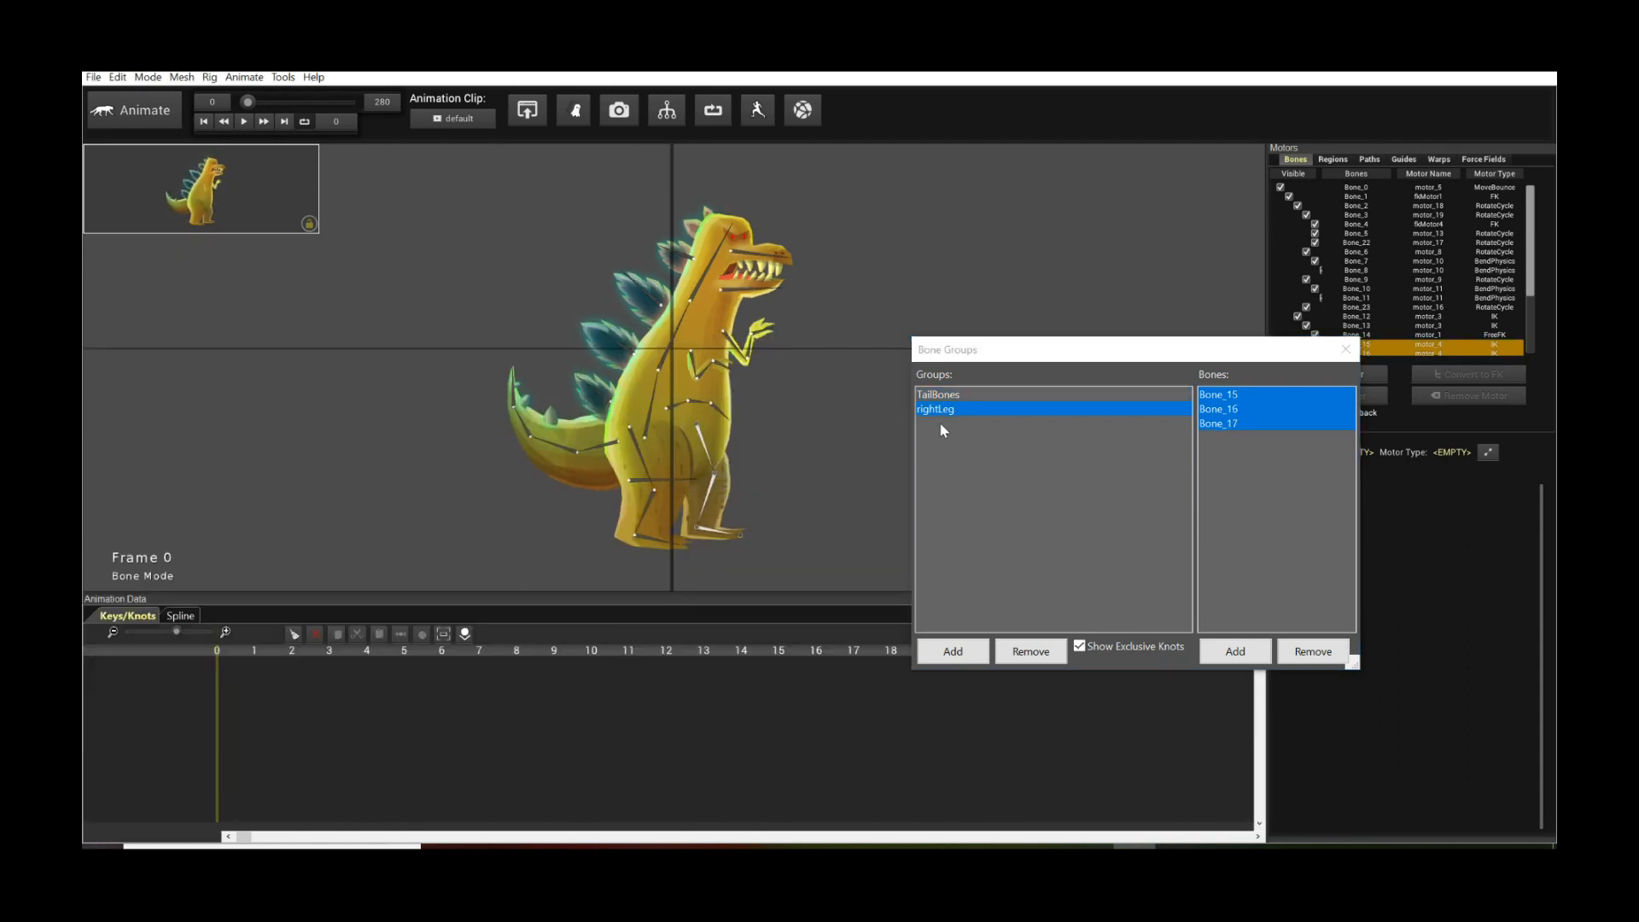
pyautogui.click(966, 398)
pyautogui.scroll(-1, 762, 734)
pyautogui.click(939, 408)
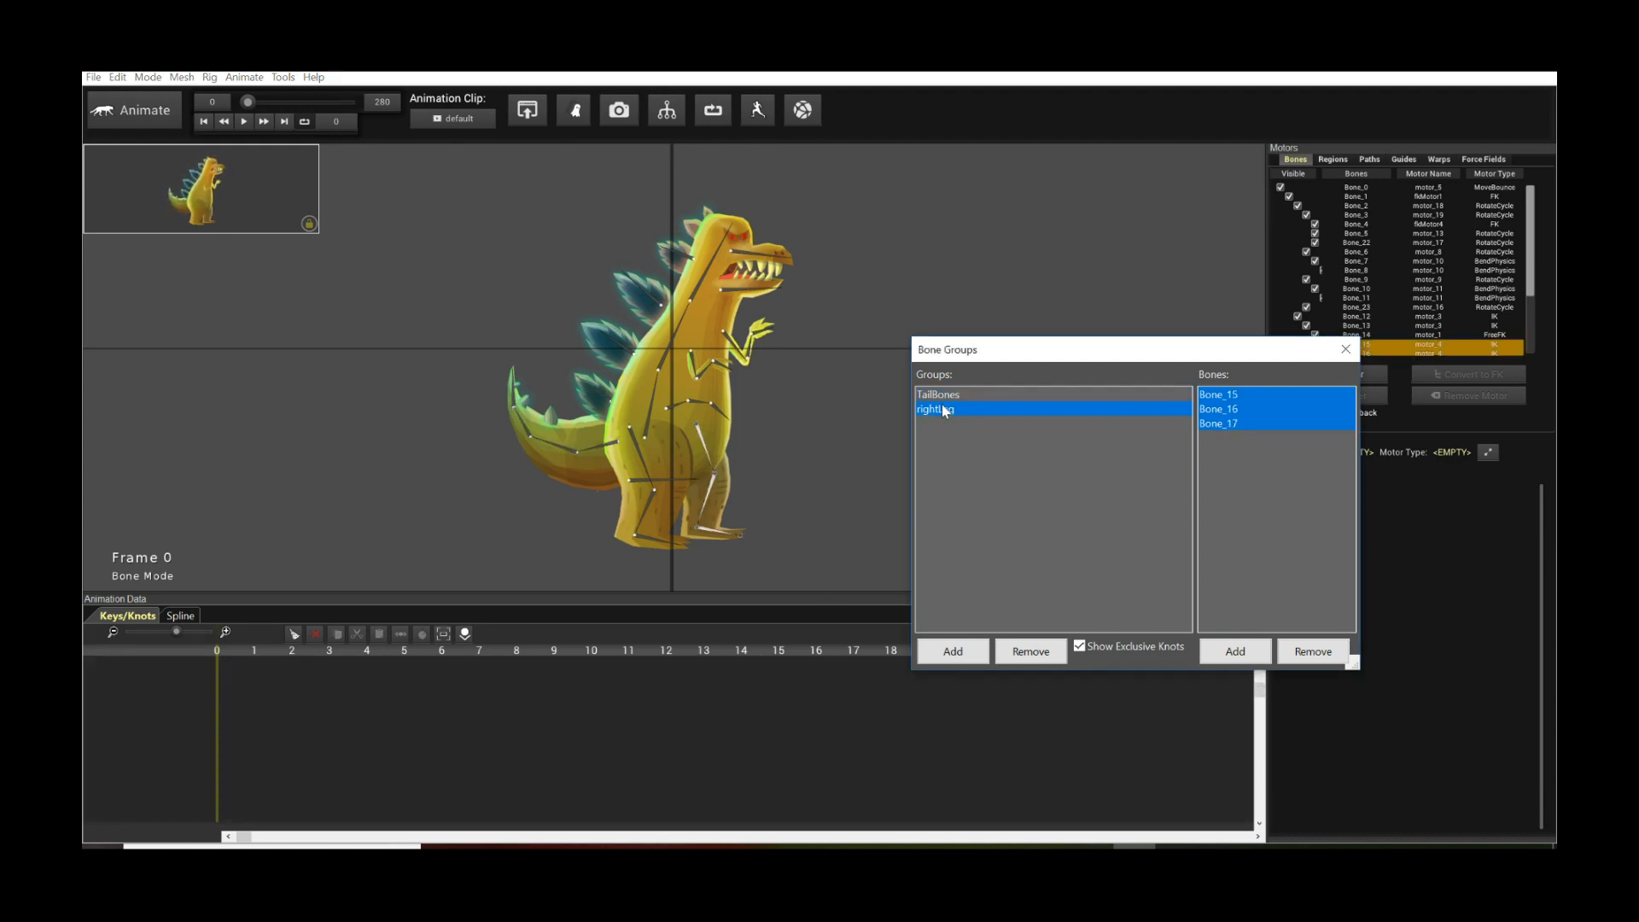
pyautogui.click(939, 398)
pyautogui.click(943, 412)
pyautogui.click(944, 400)
pyautogui.click(945, 411)
pyautogui.click(947, 398)
pyautogui.click(946, 409)
pyautogui.click(946, 400)
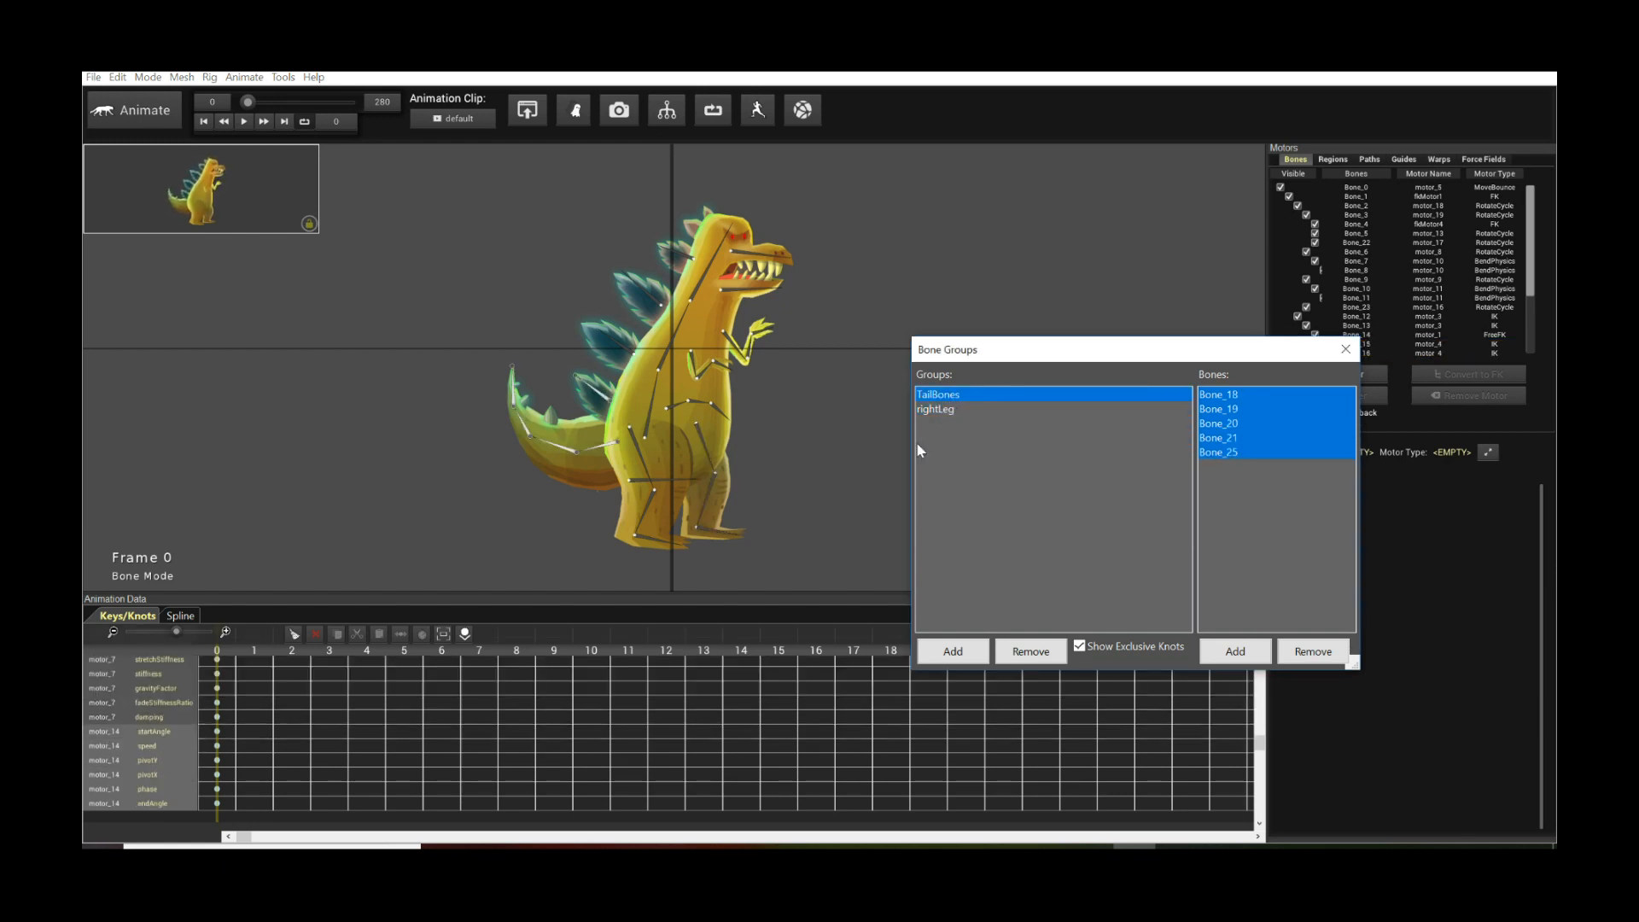
pyautogui.click(937, 410)
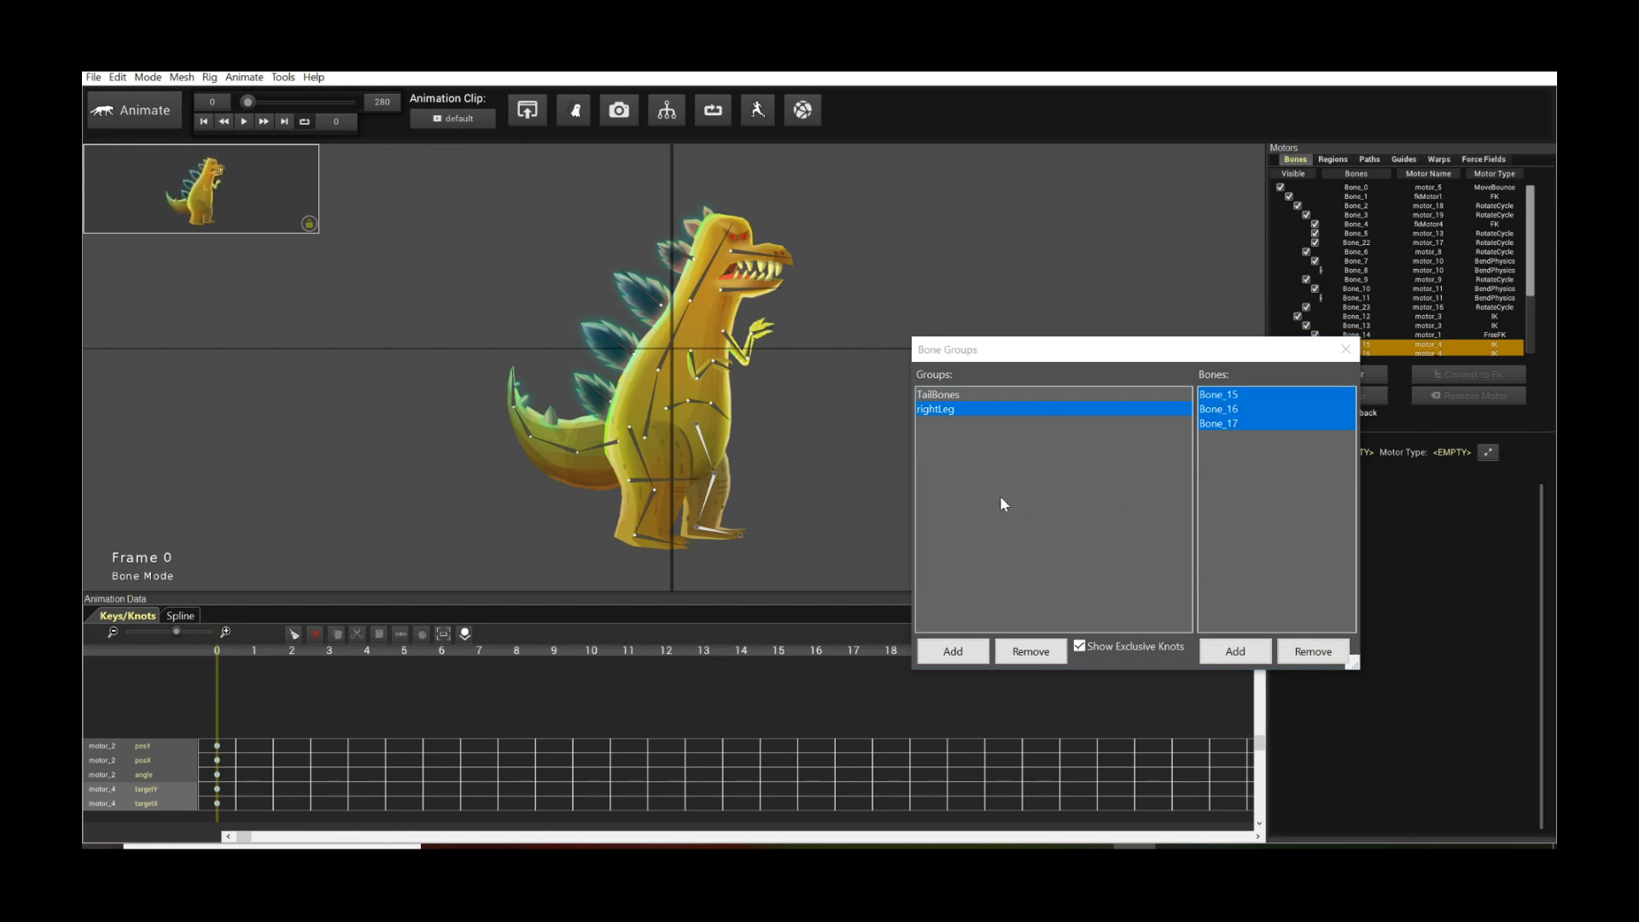
# Step: Select individual bones within the rightLeg and TailBones groups to examine each bone's motor settings and keys
pyautogui.click(1228, 397)
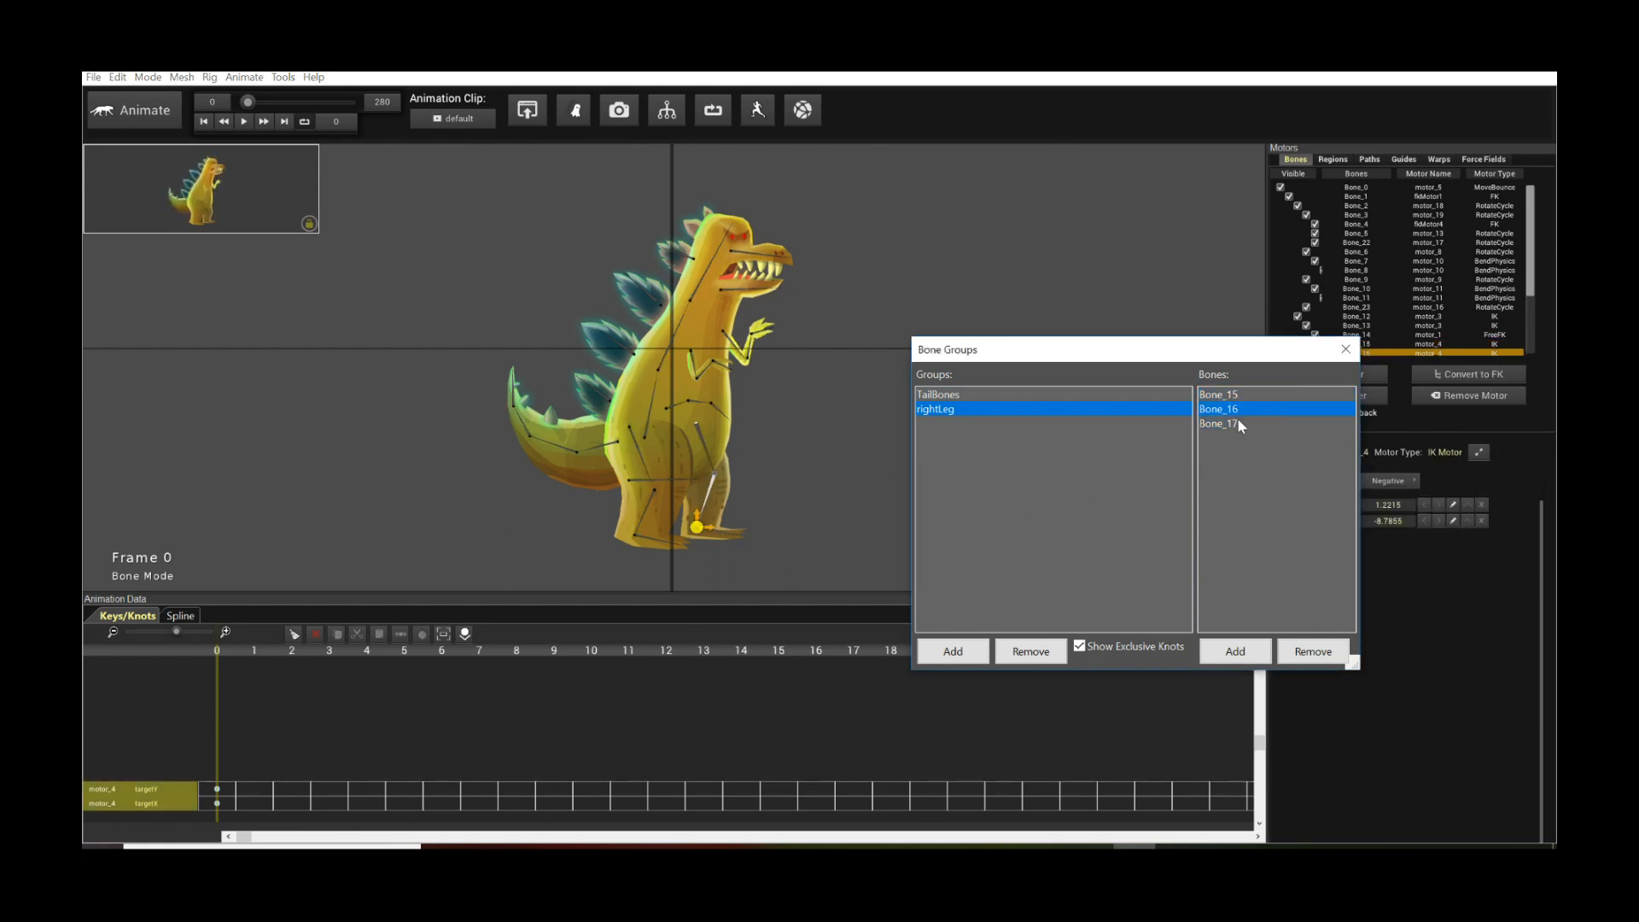
pyautogui.click(1021, 402)
pyautogui.click(1255, 409)
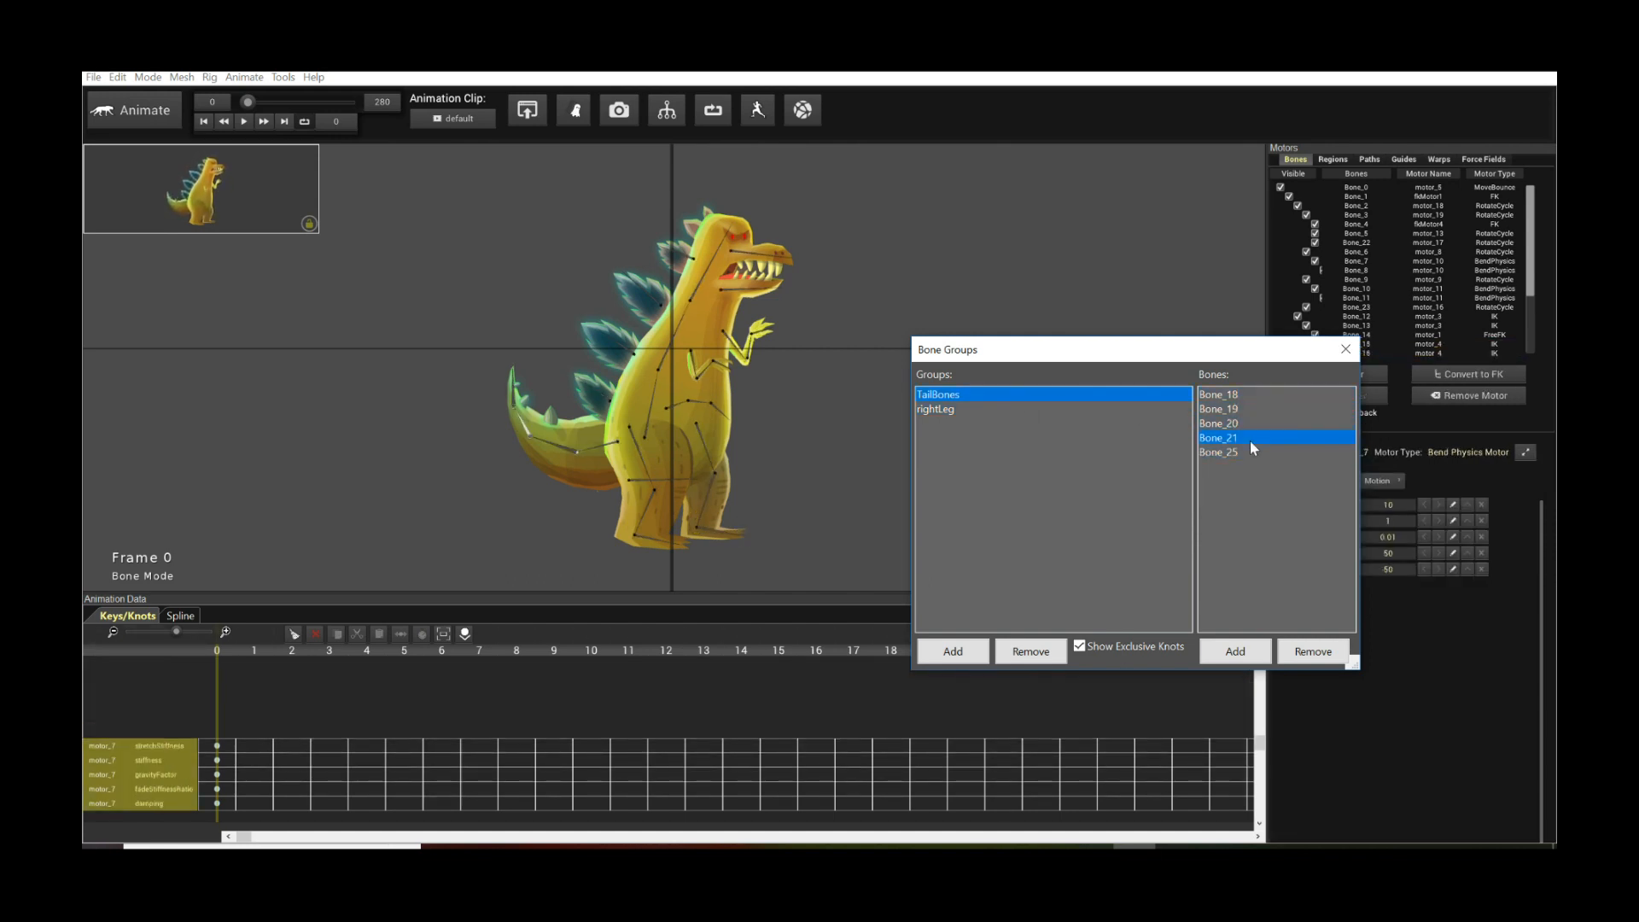
pyautogui.click(1256, 423)
pyautogui.click(1256, 438)
pyautogui.click(1258, 398)
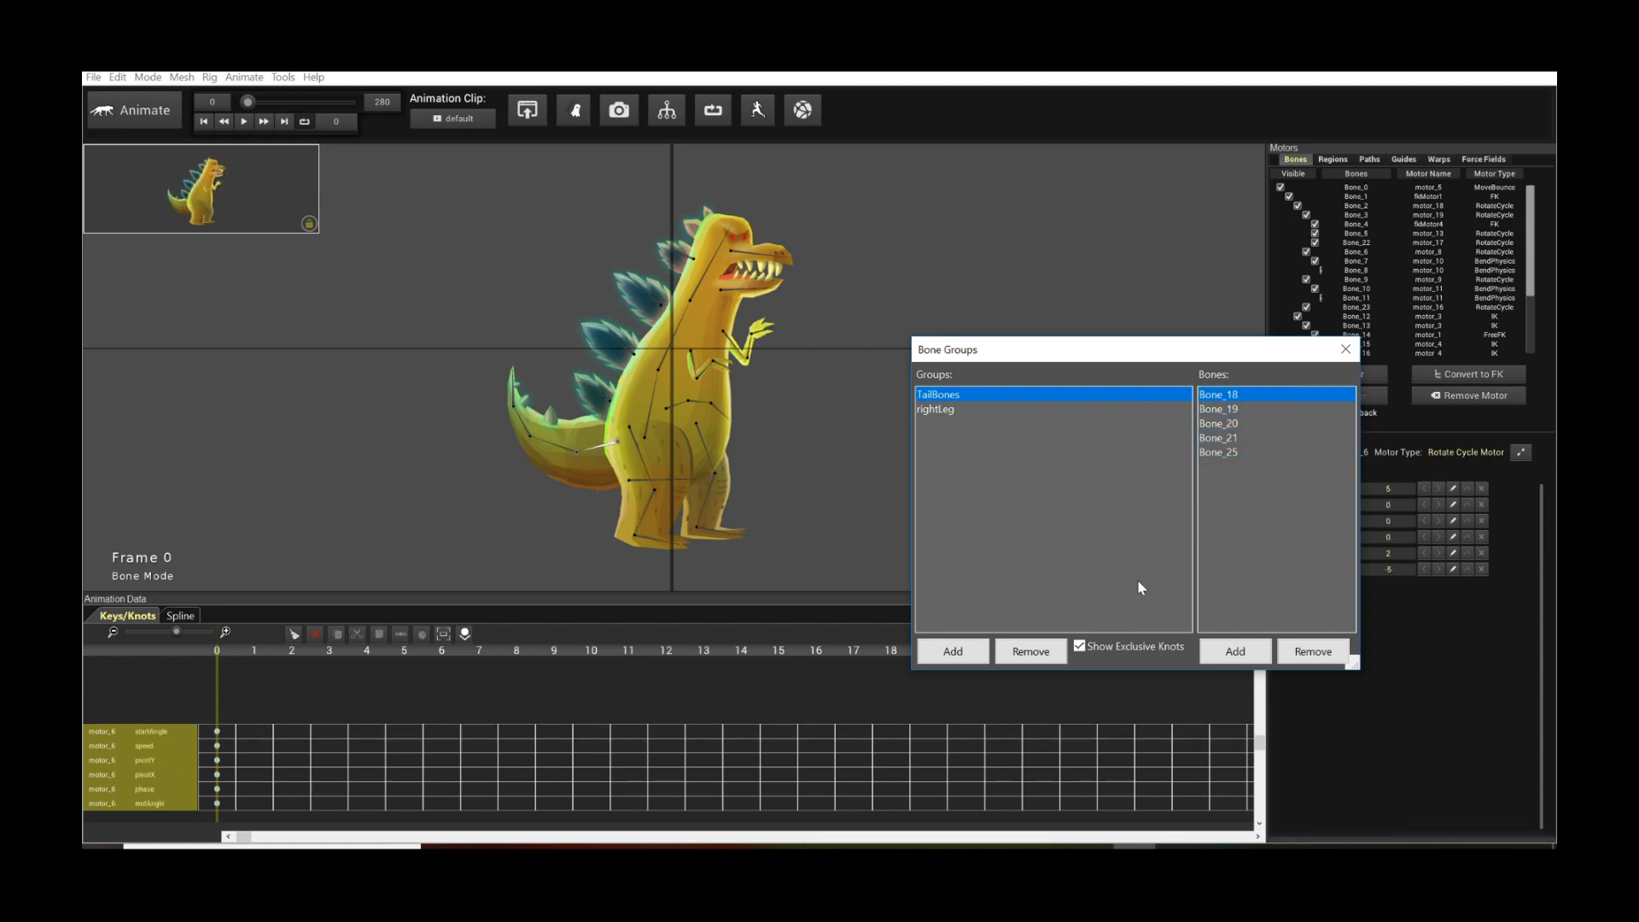
# Step: Remove the TailBones group and close the Bone Groups window
pyautogui.click(1030, 651)
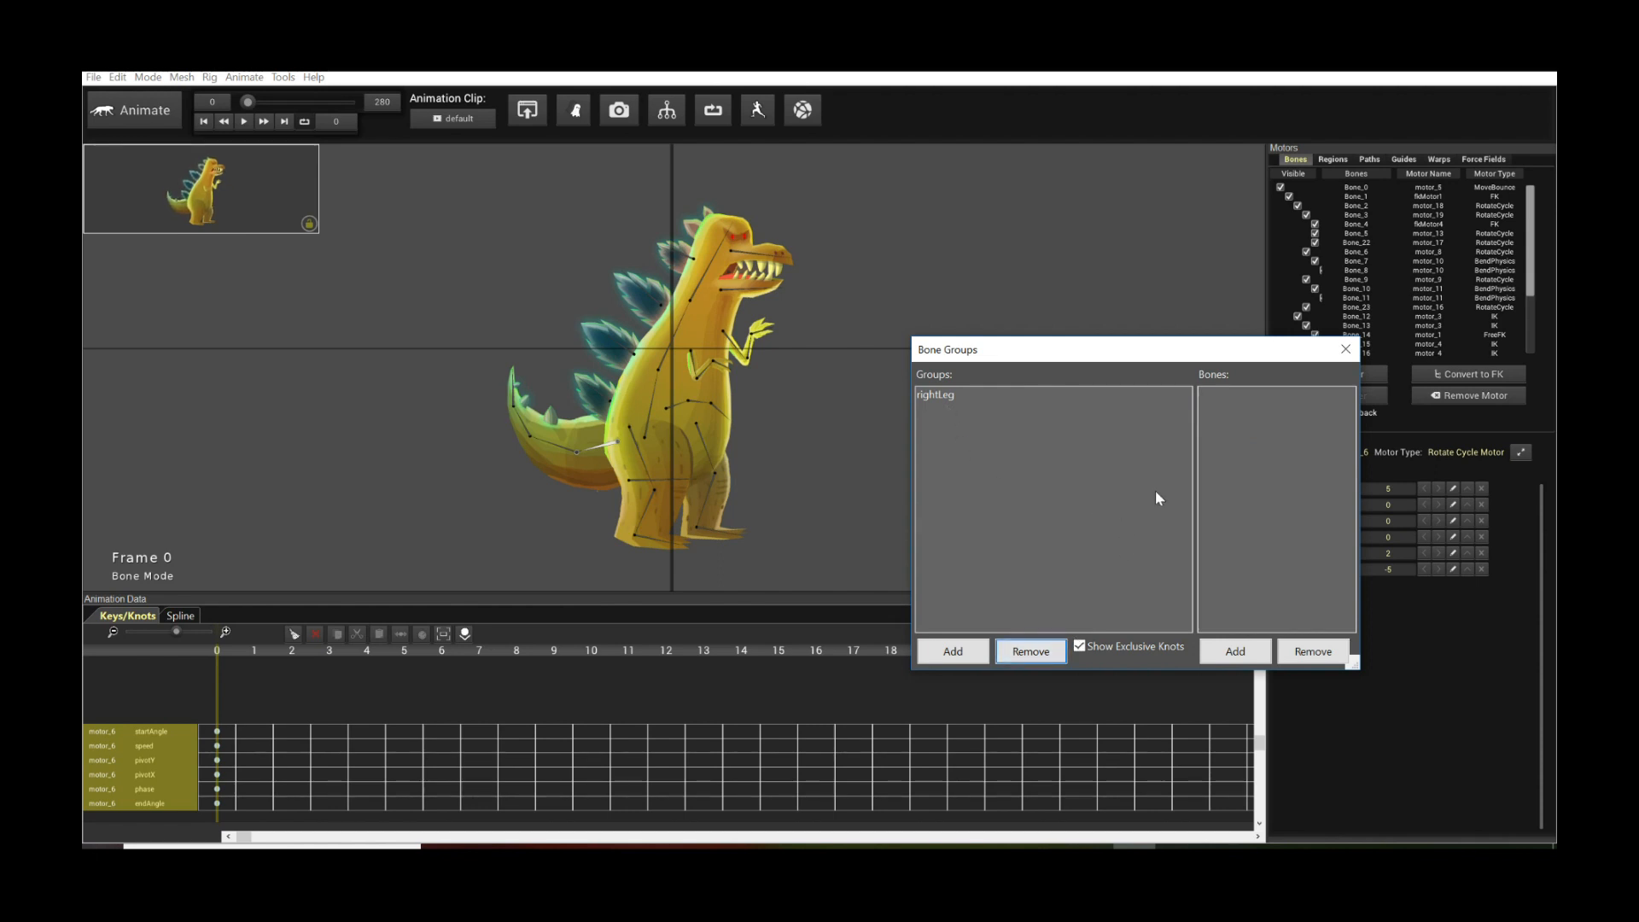
pyautogui.moveTo(1145, 355); pyautogui.dragTo(1155, 403)
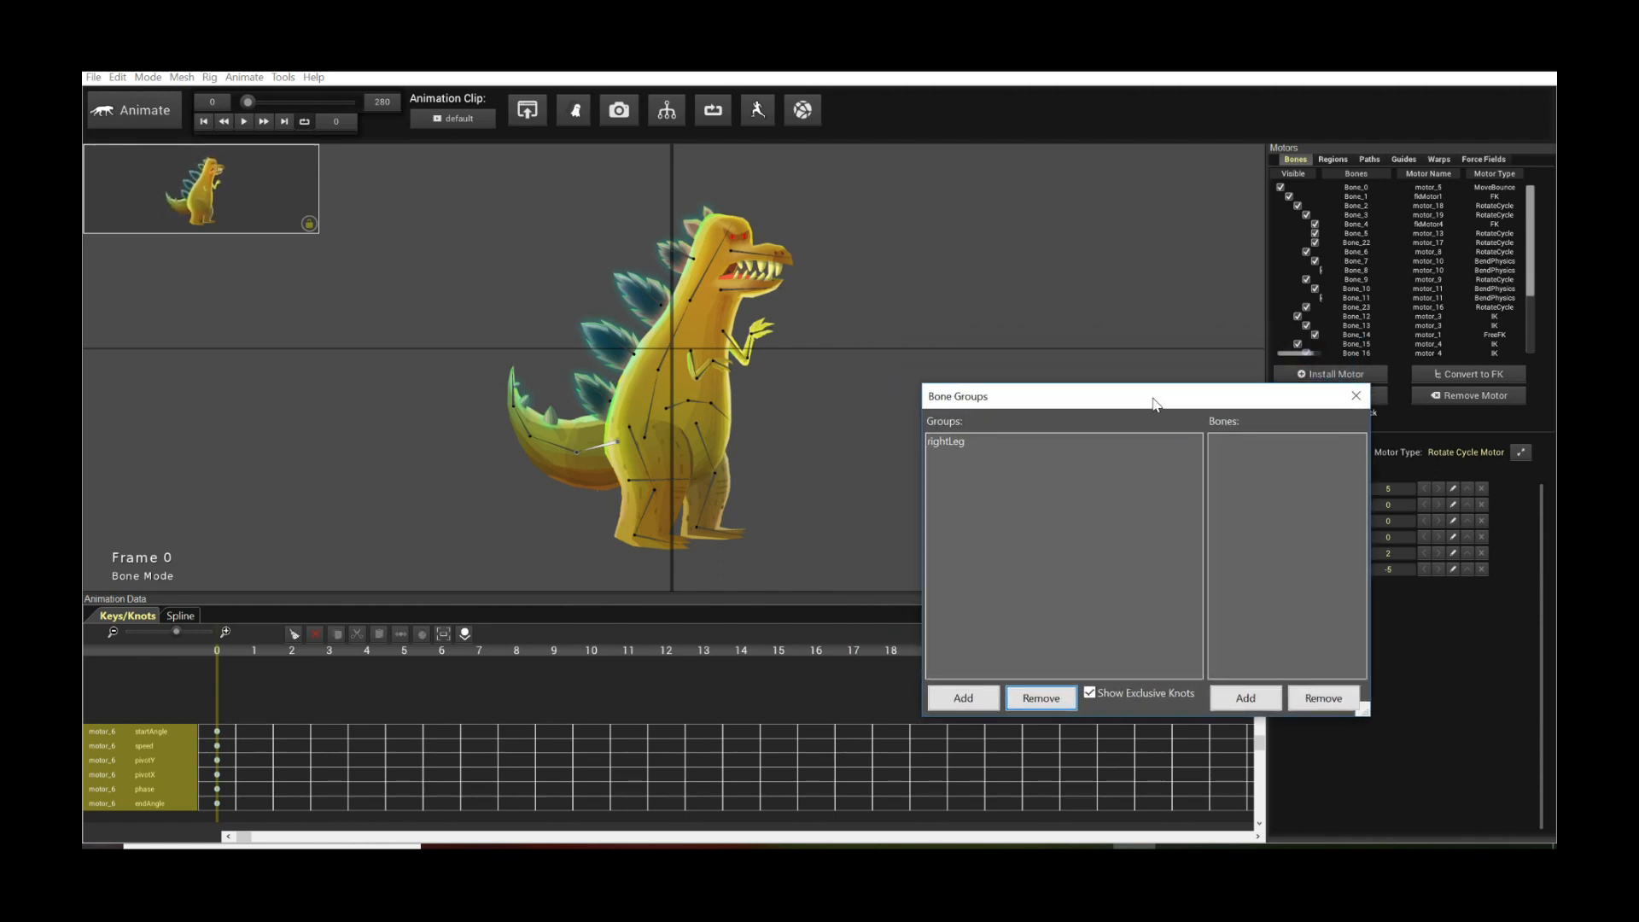
pyautogui.click(1356, 396)
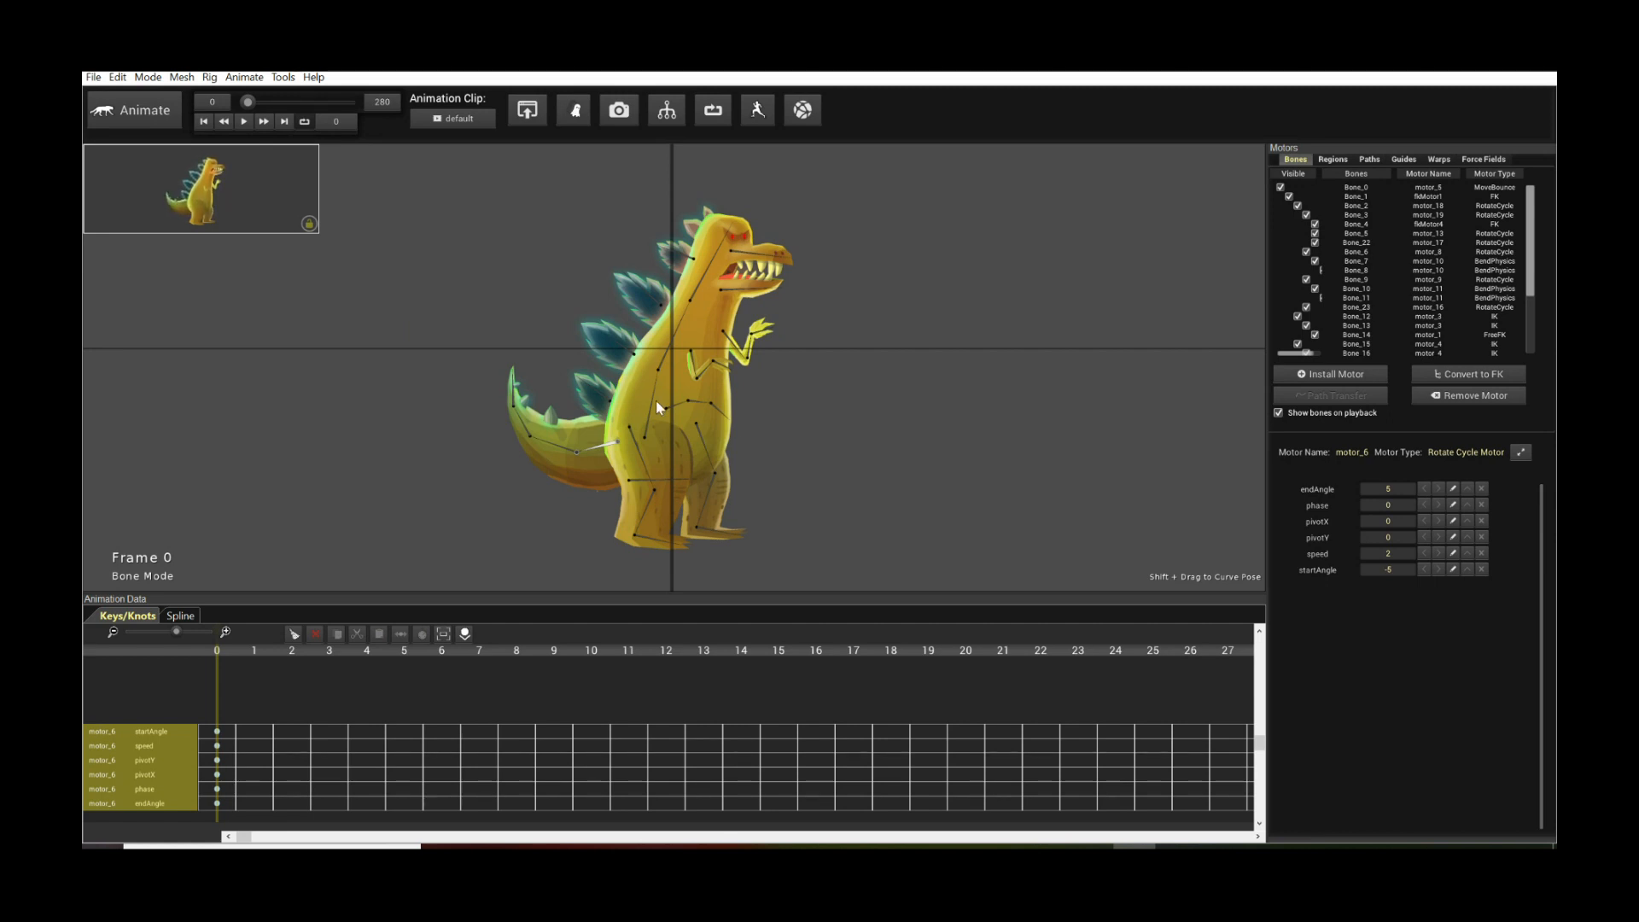
# Step: Open the Animation Compositor and reposition its window
pyautogui.click(240, 78)
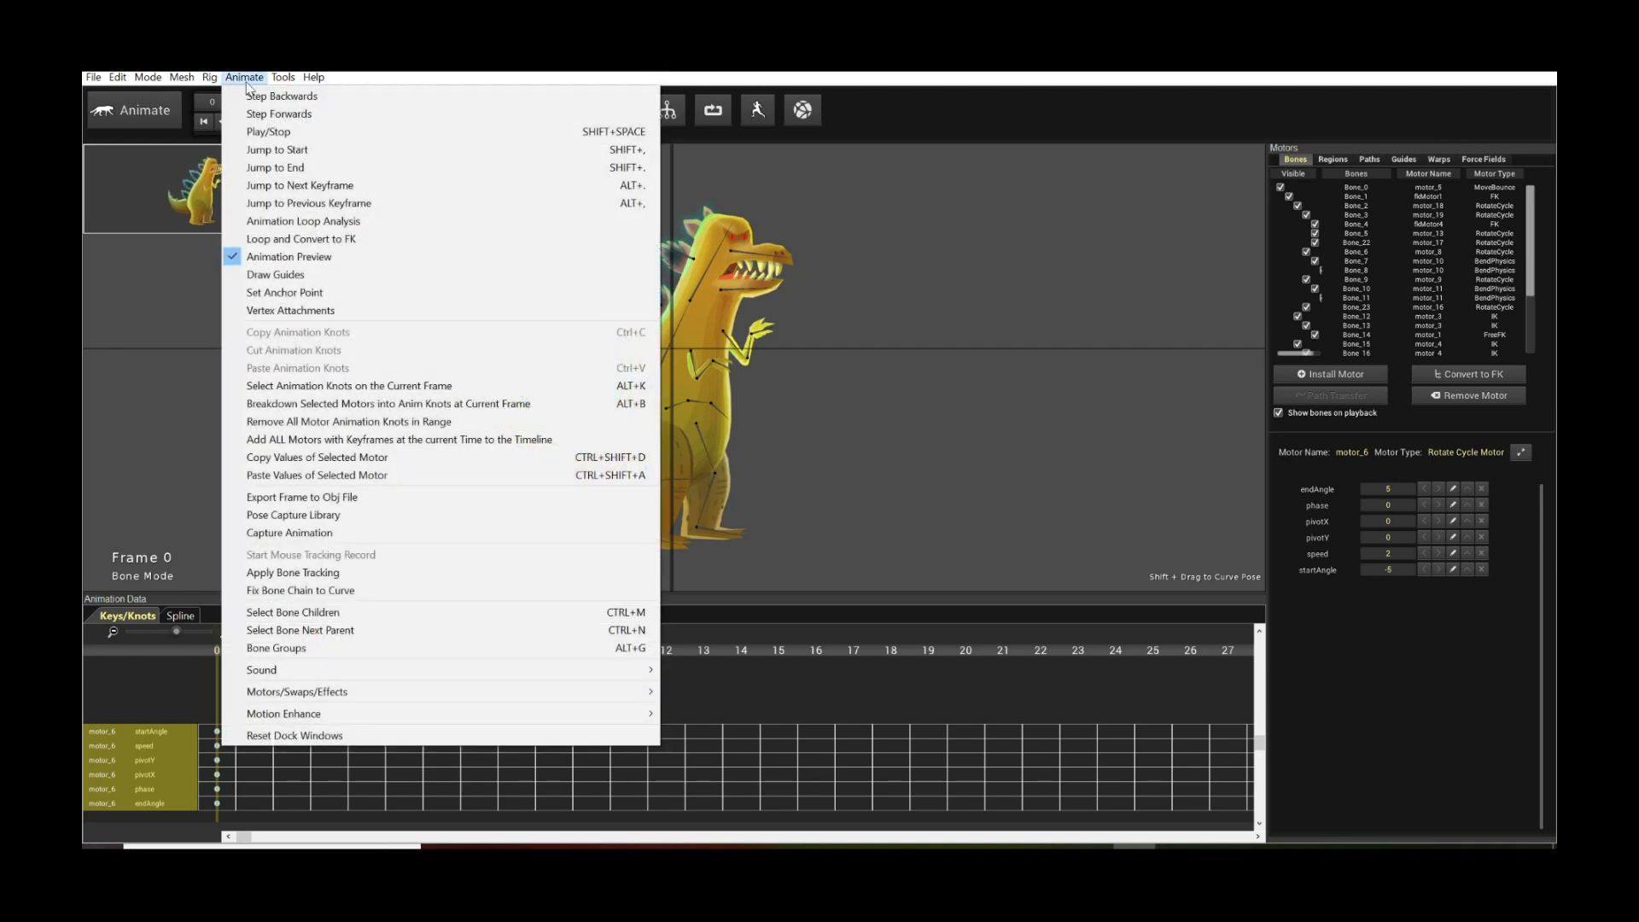
pyautogui.moveTo(483, 693)
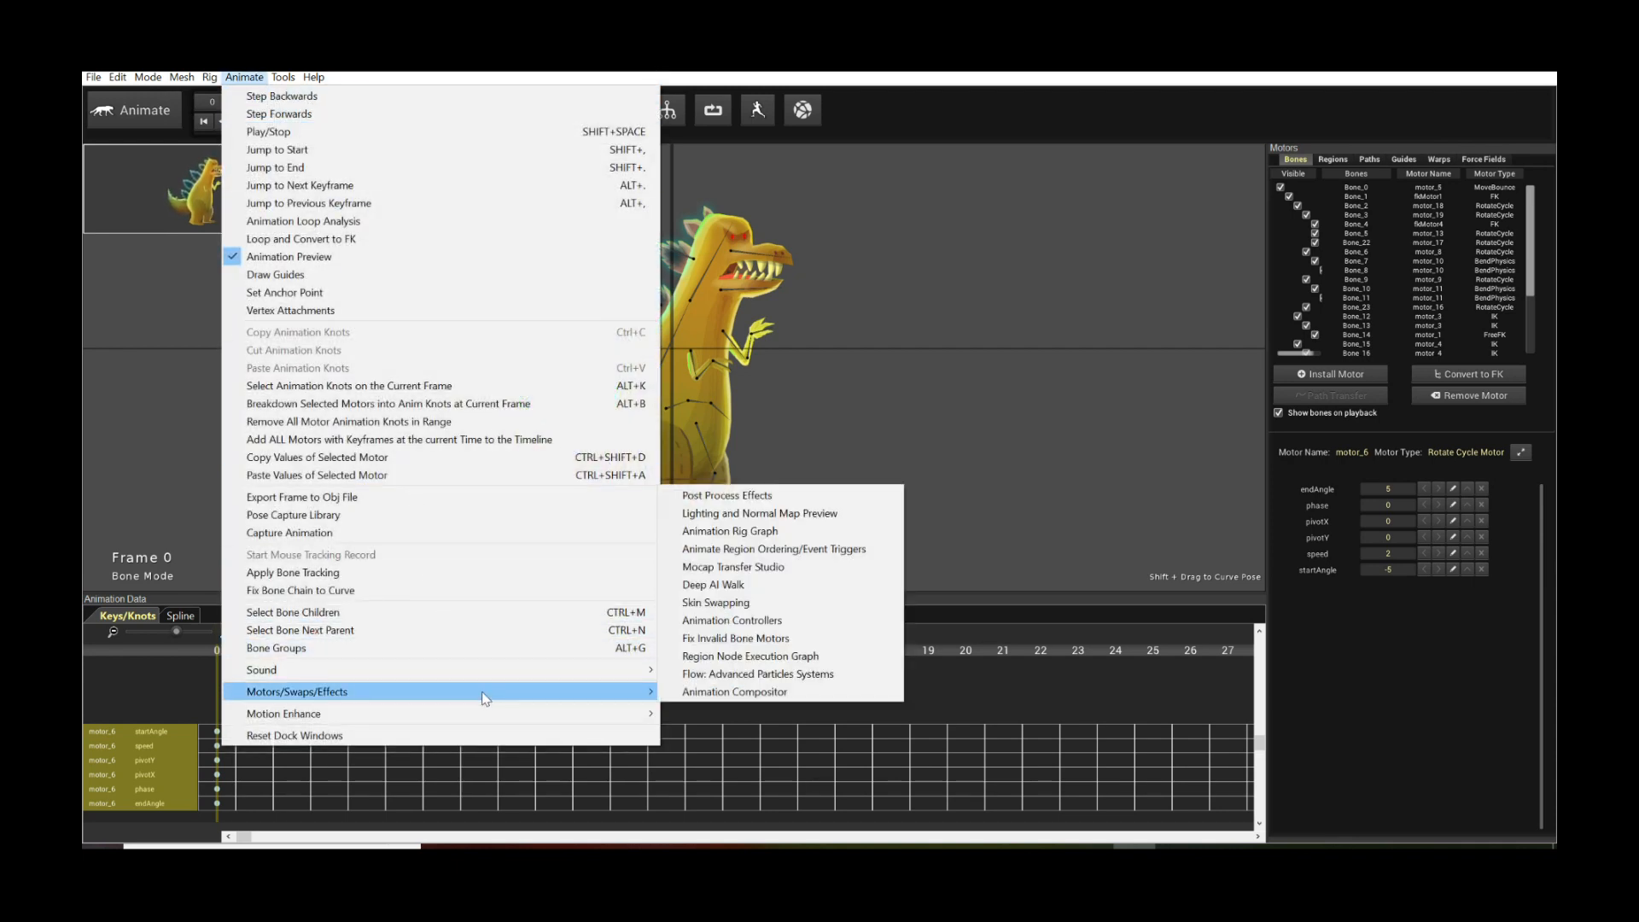
pyautogui.click(728, 693)
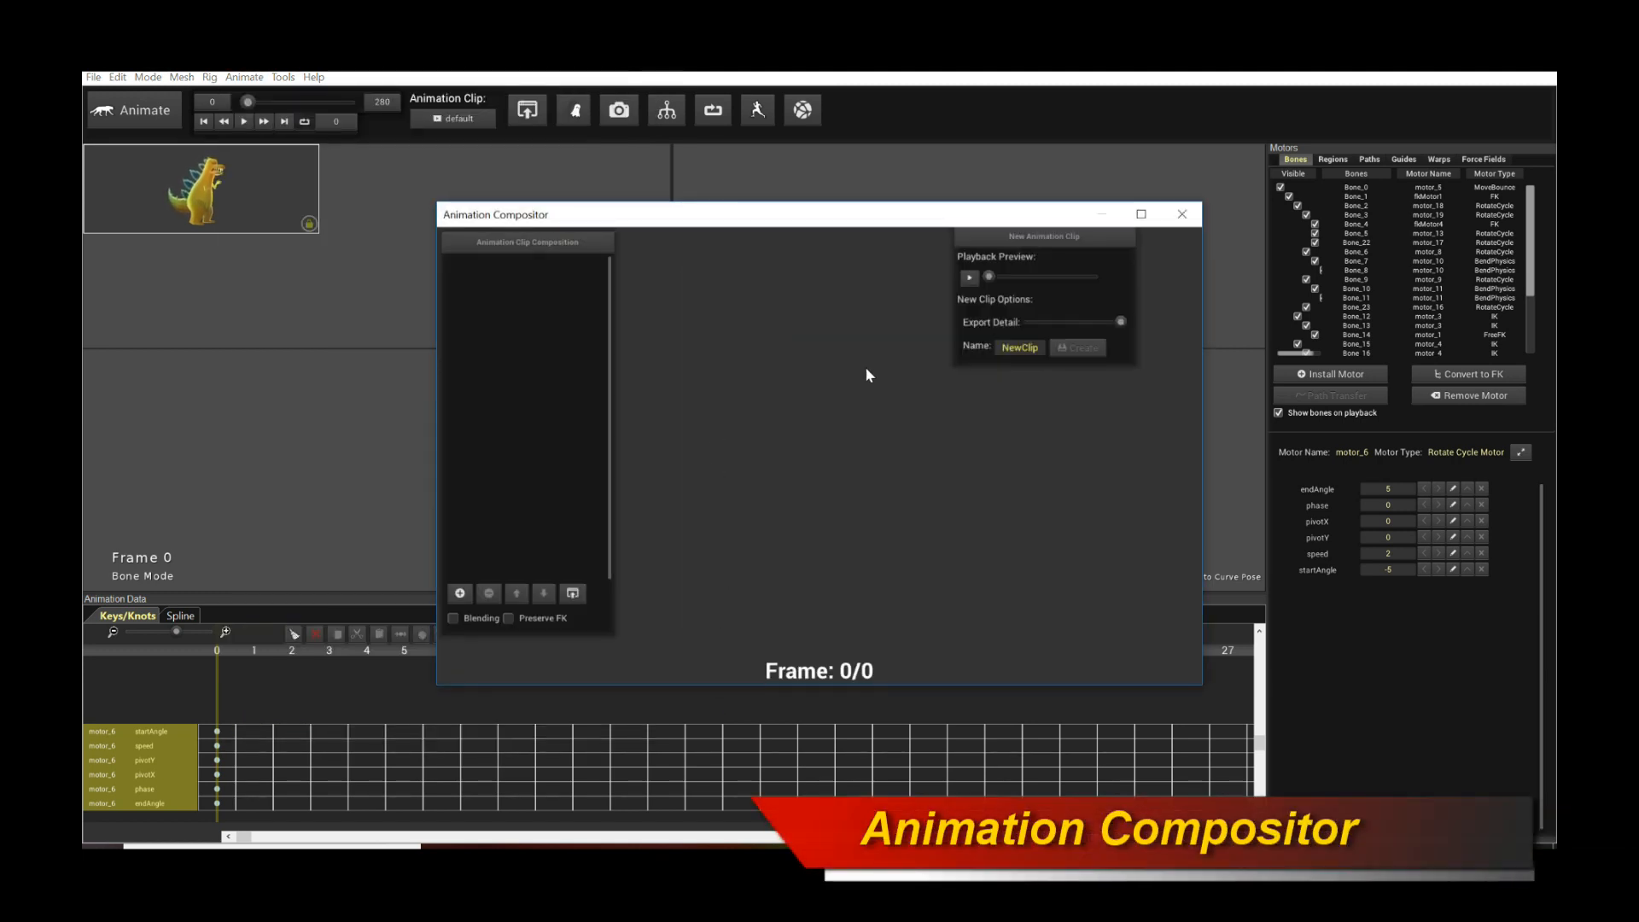
pyautogui.moveTo(626, 202); pyautogui.dragTo(585, 227)
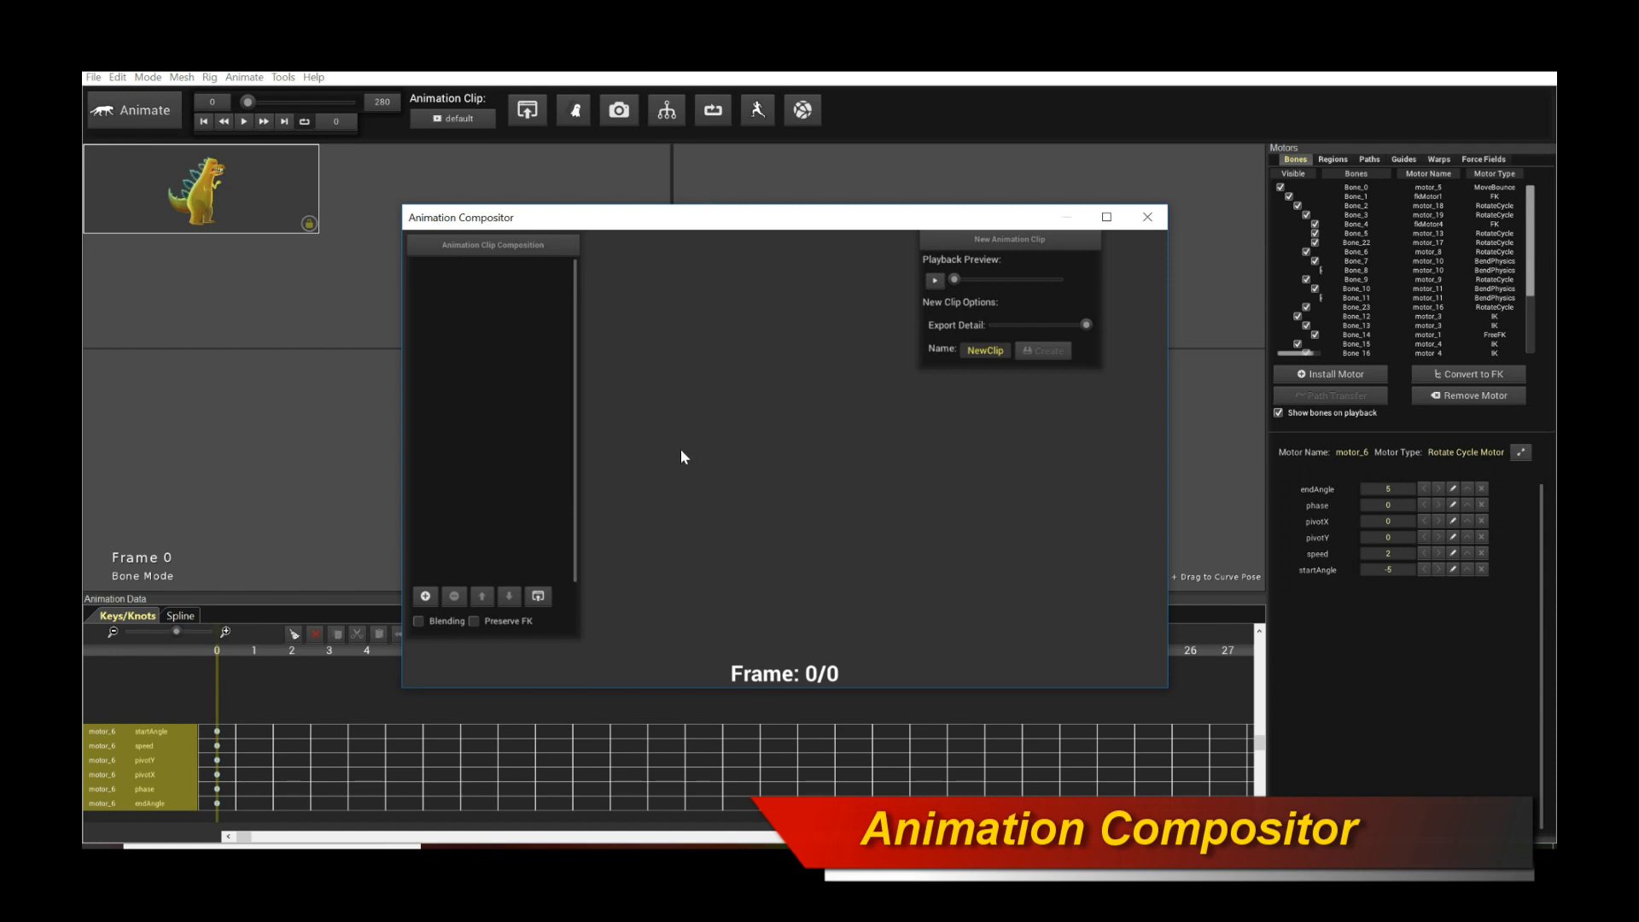
# Step: Add the default clip to the empty animation clip composition and insert the realRun clip after it
pyautogui.click(419, 600)
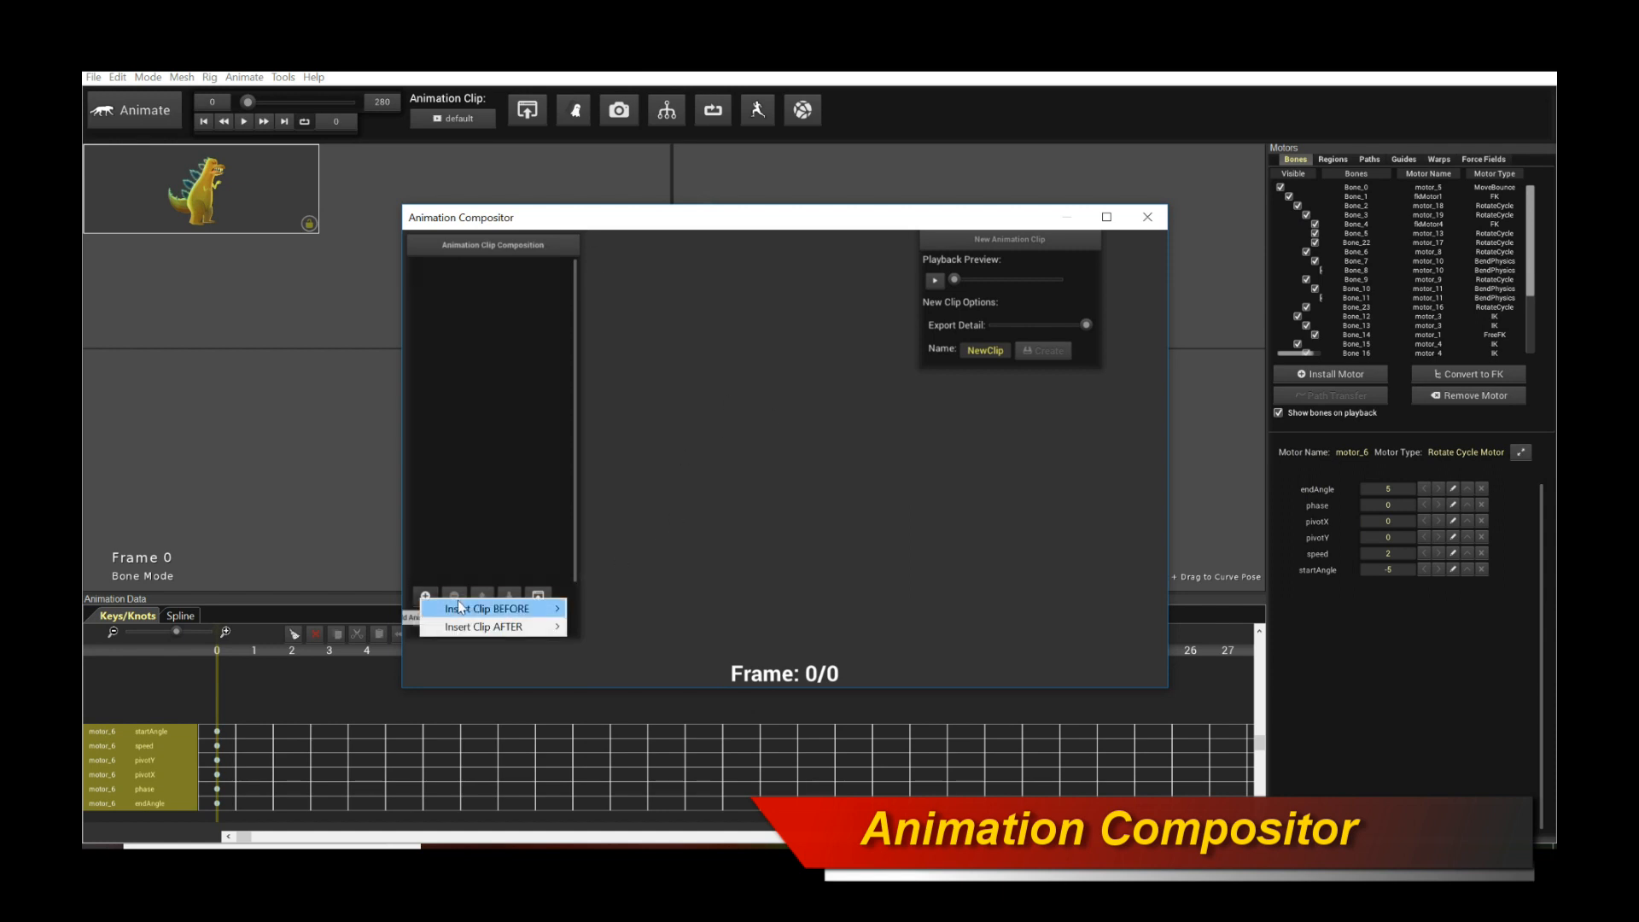
pyautogui.moveTo(457, 604)
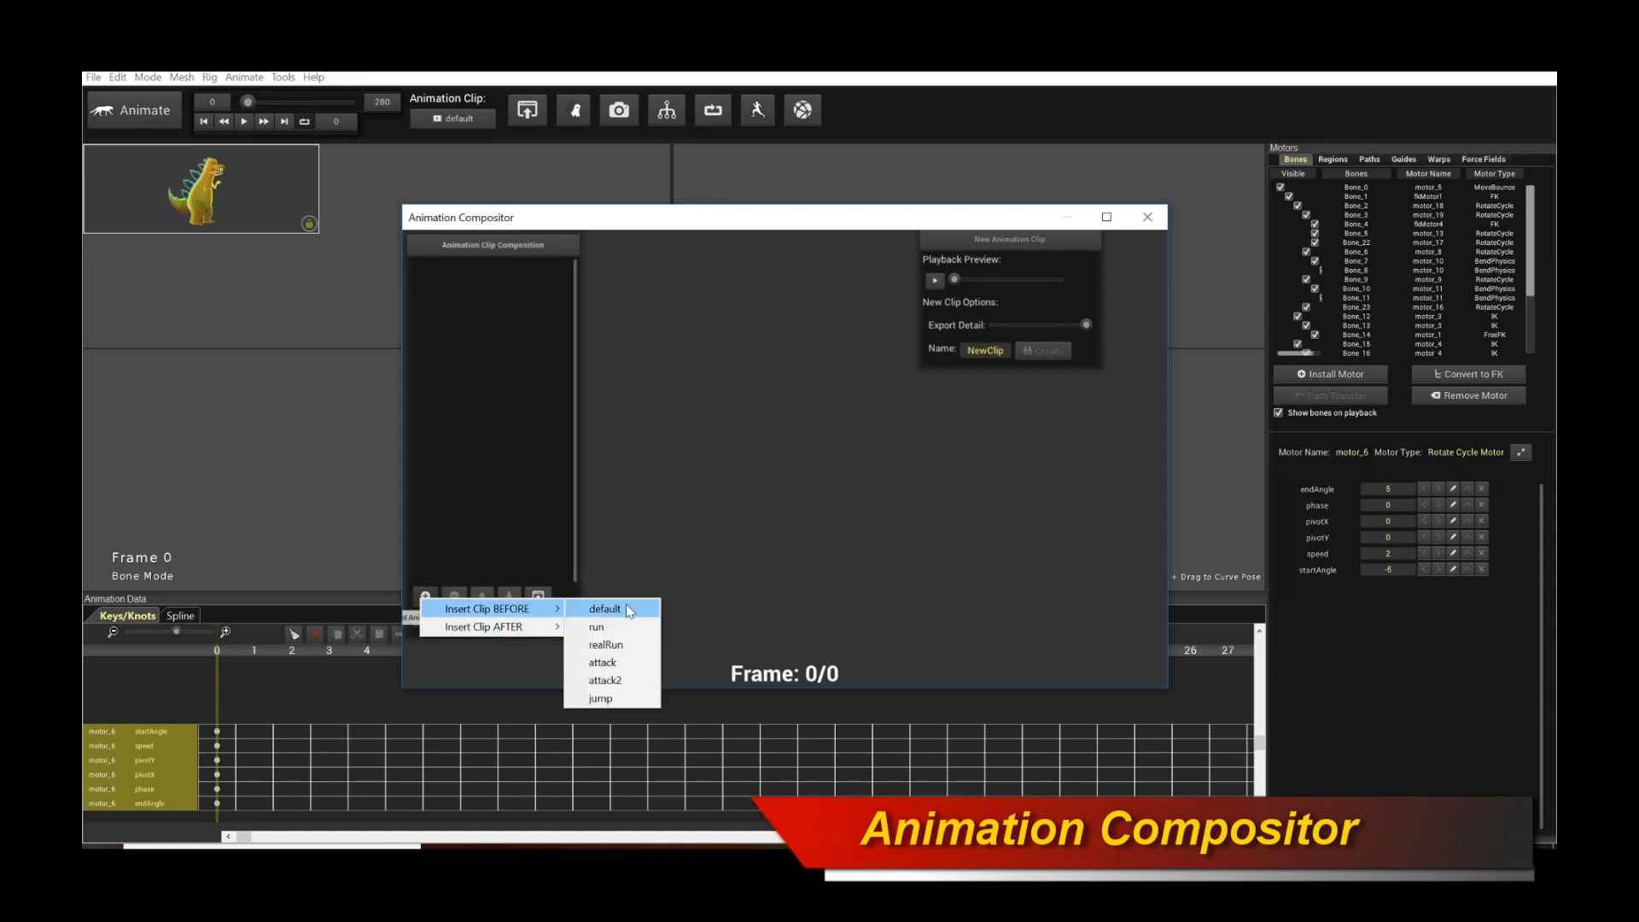
pyautogui.click(626, 604)
pyautogui.click(426, 601)
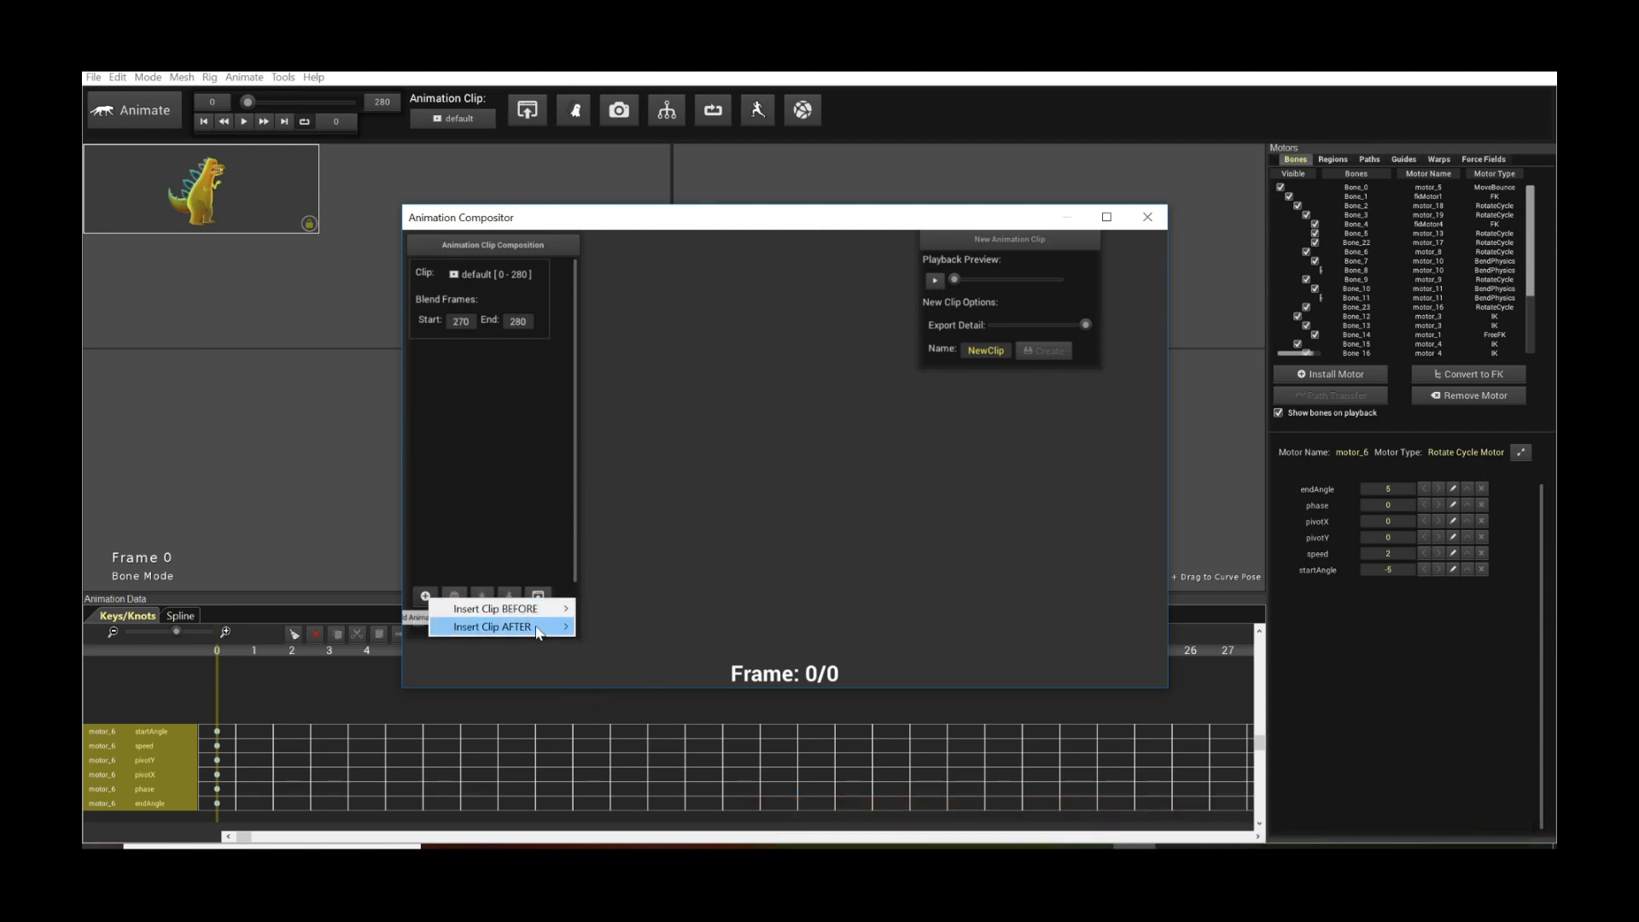
pyautogui.moveTo(539, 630)
pyautogui.click(631, 663)
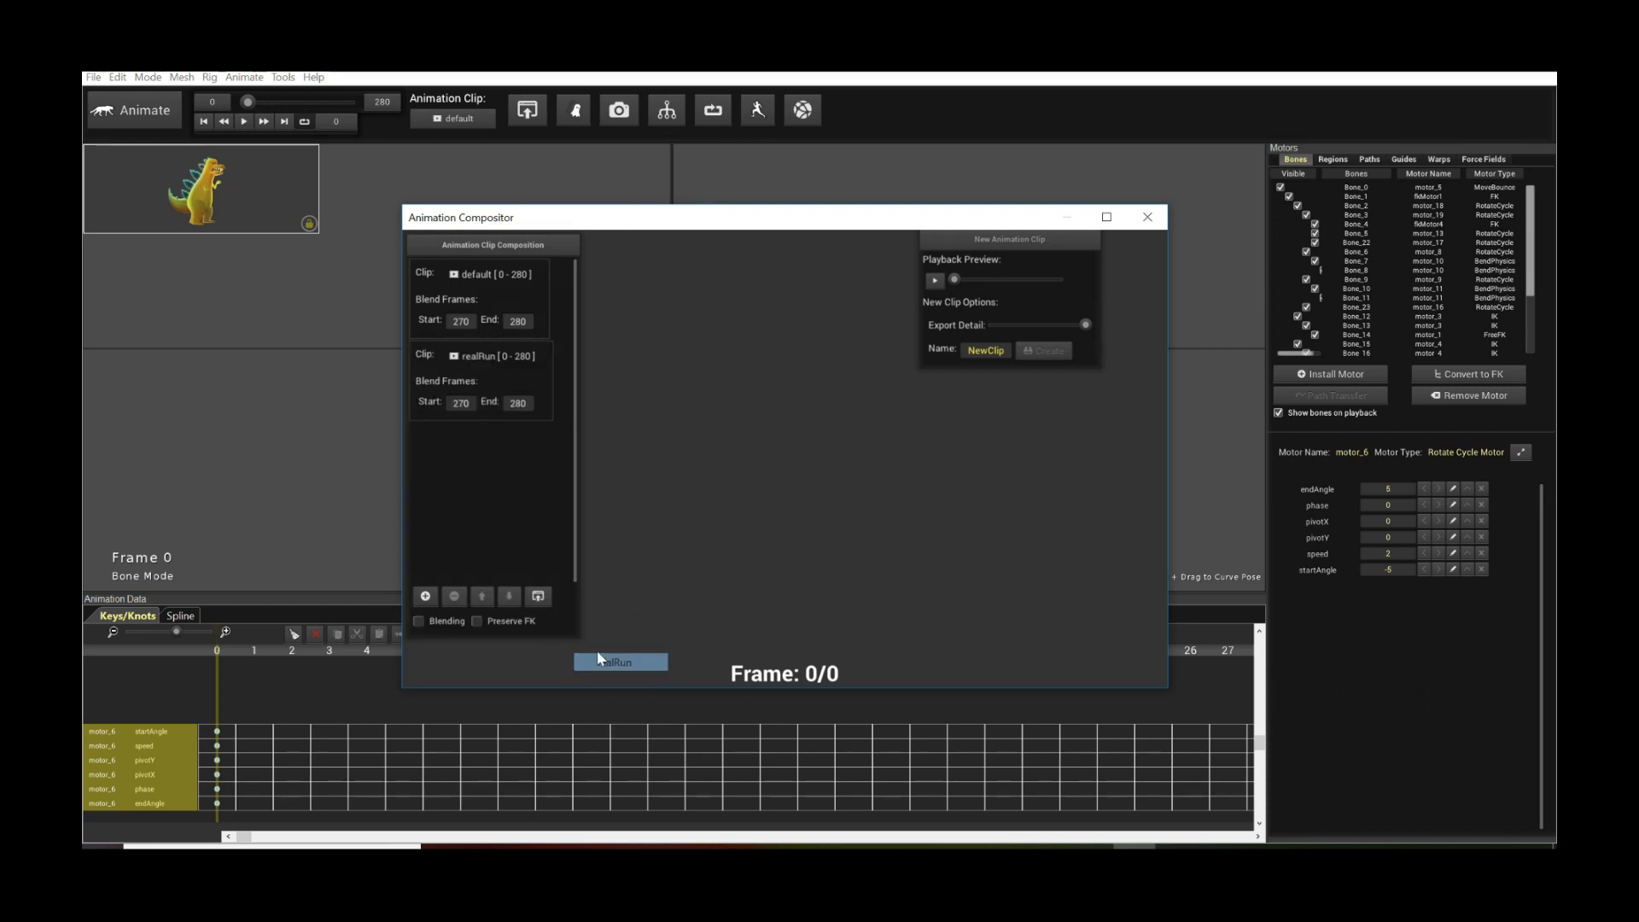
# Step: Insert the attack, attack2 and jump clips in that order after the realRun clip in the composition
pyautogui.click(426, 596)
pyautogui.moveTo(492, 630)
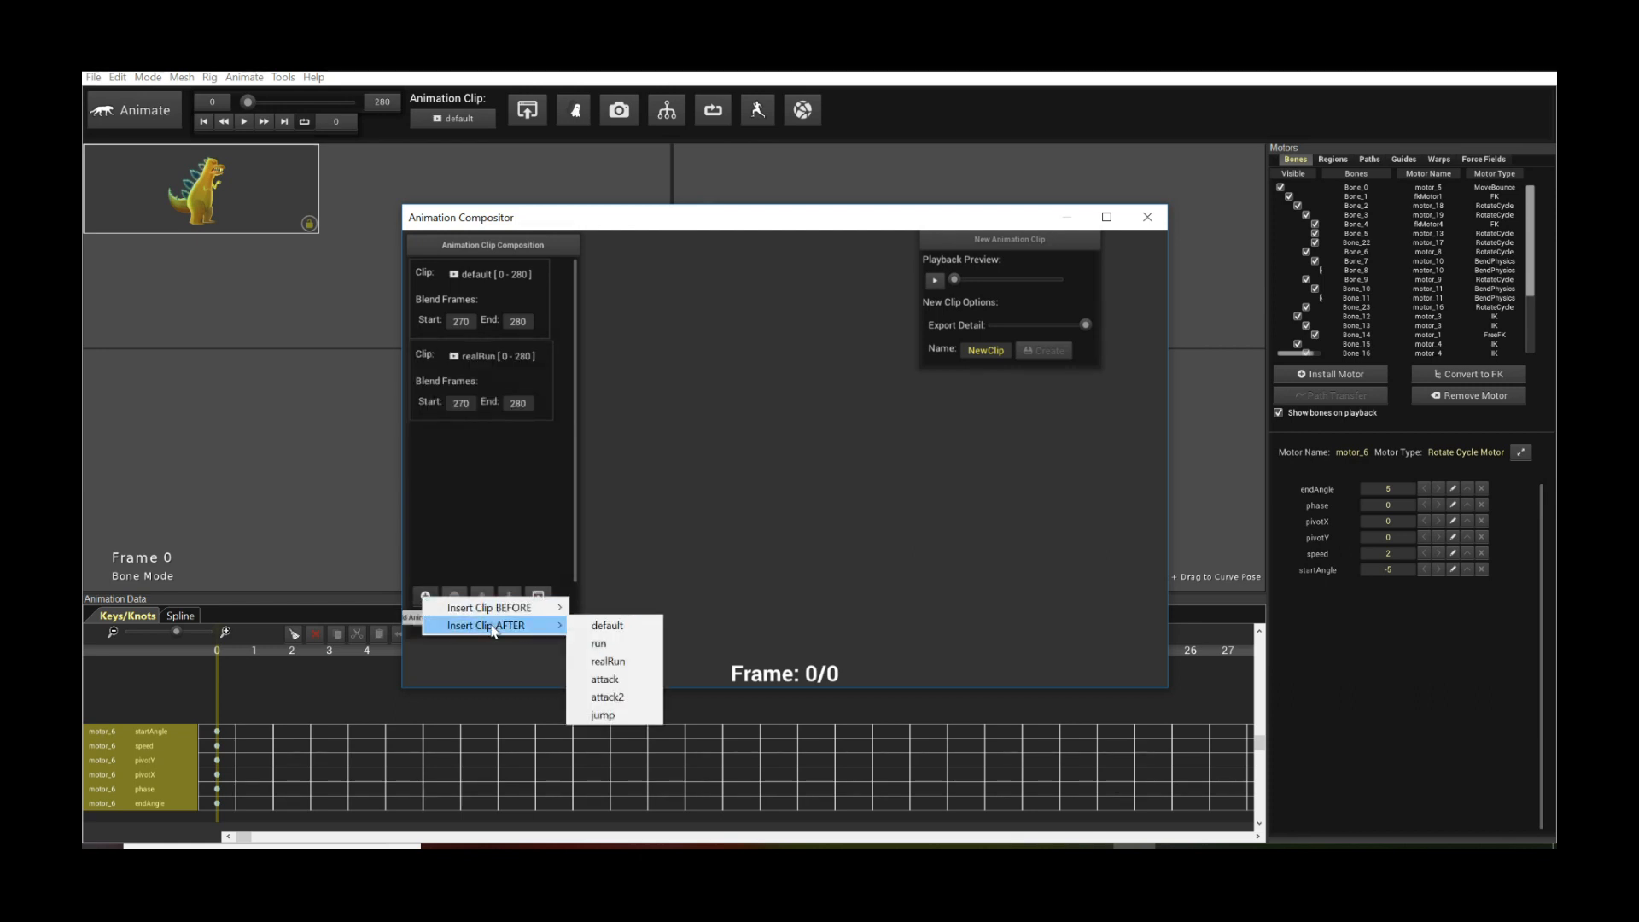
pyautogui.click(606, 661)
pyautogui.click(425, 596)
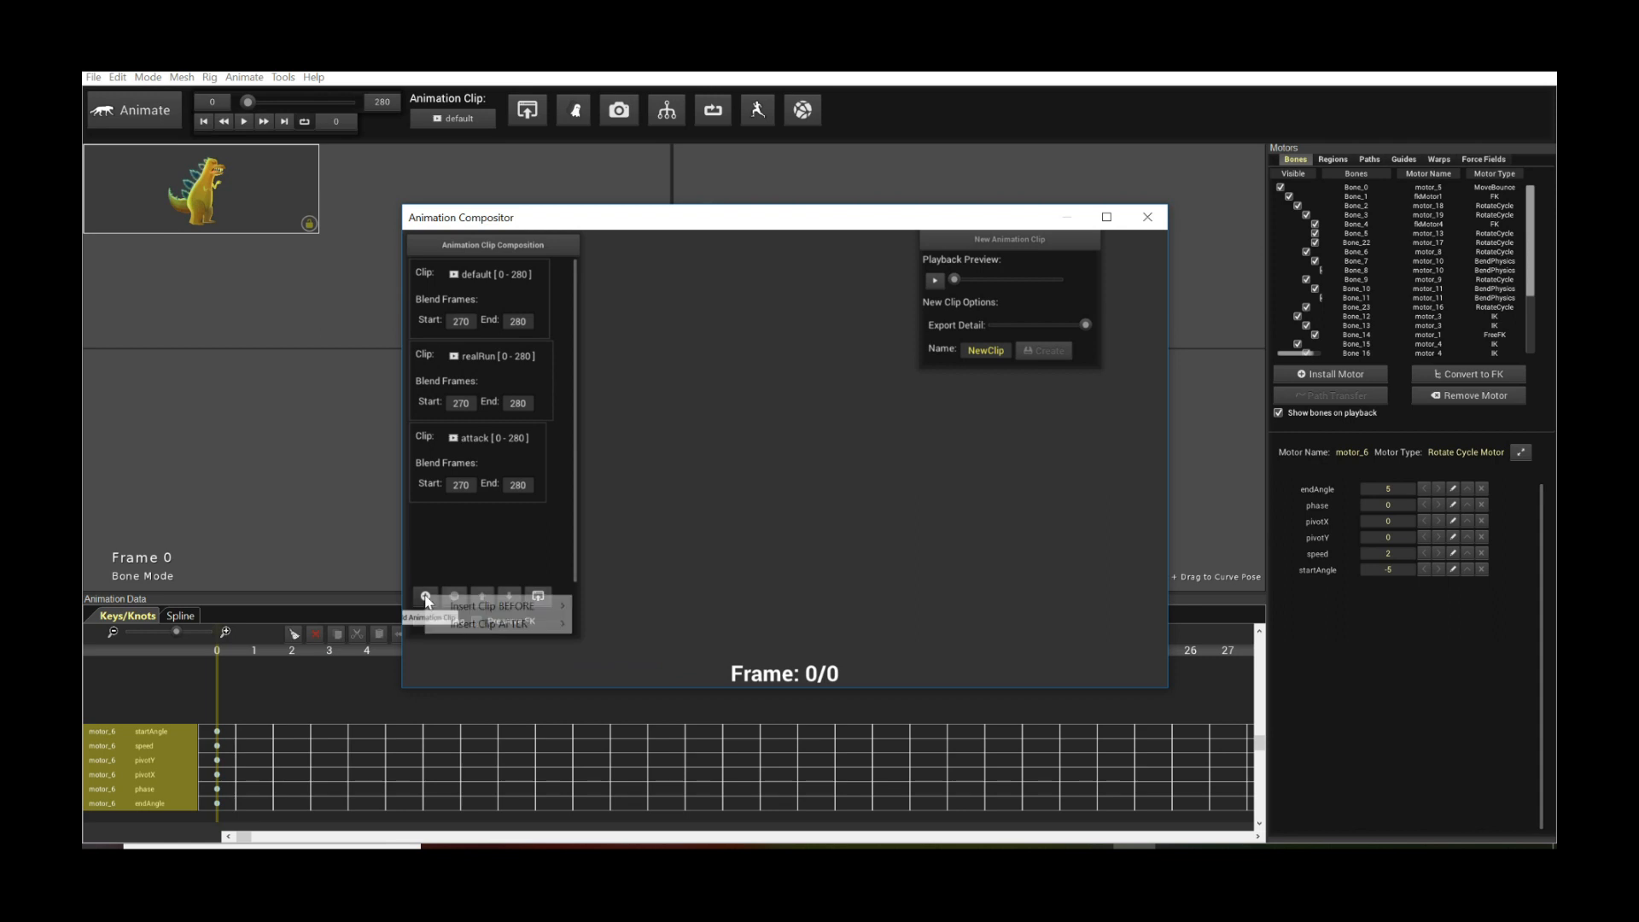
pyautogui.moveTo(520, 624)
pyautogui.click(635, 696)
pyautogui.click(425, 596)
pyautogui.moveTo(560, 639)
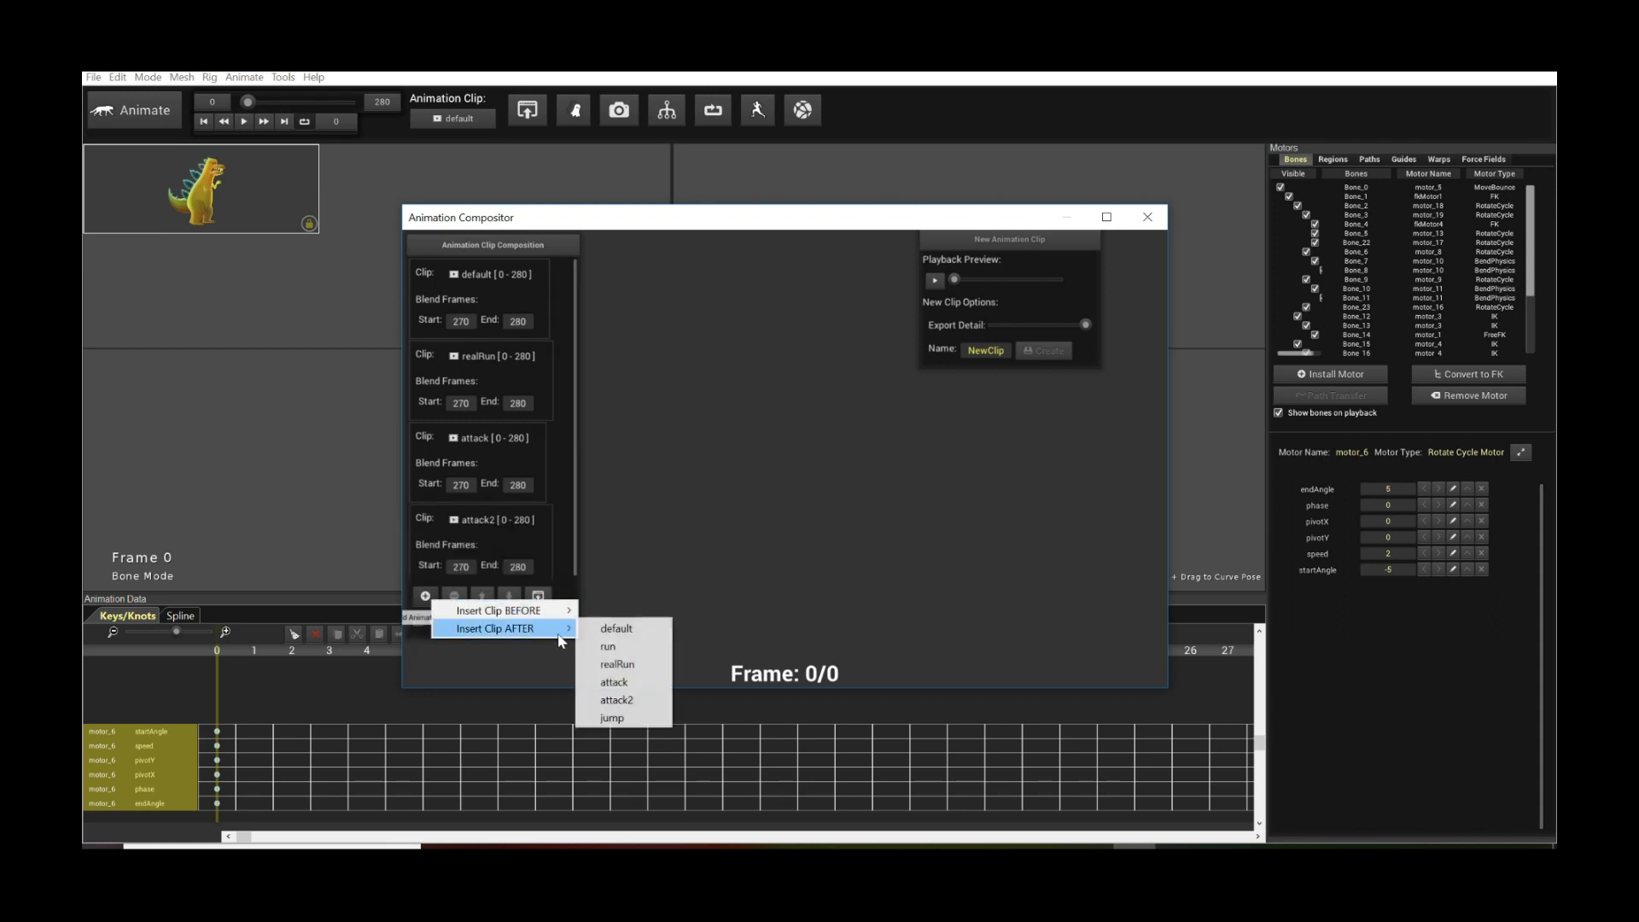
pyautogui.click(646, 718)
# Step: Enable Blending and generate a new animation clip from the composition
pyautogui.scroll(-2, 513, 551)
pyautogui.scroll(2, 516, 554)
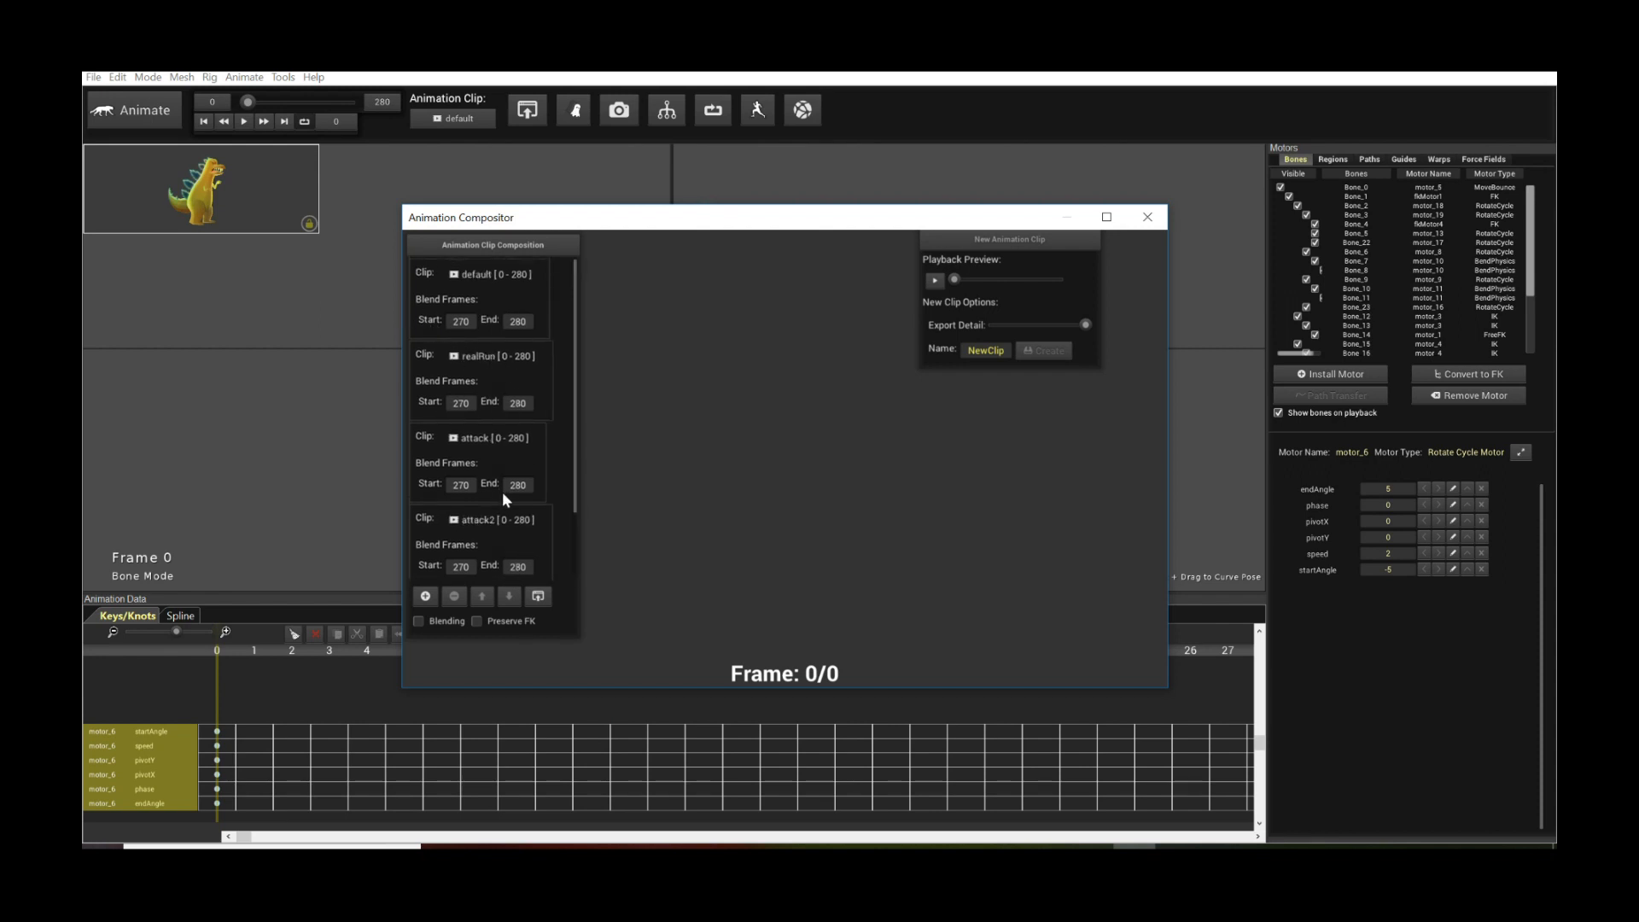
pyautogui.click(418, 621)
pyautogui.click(538, 598)
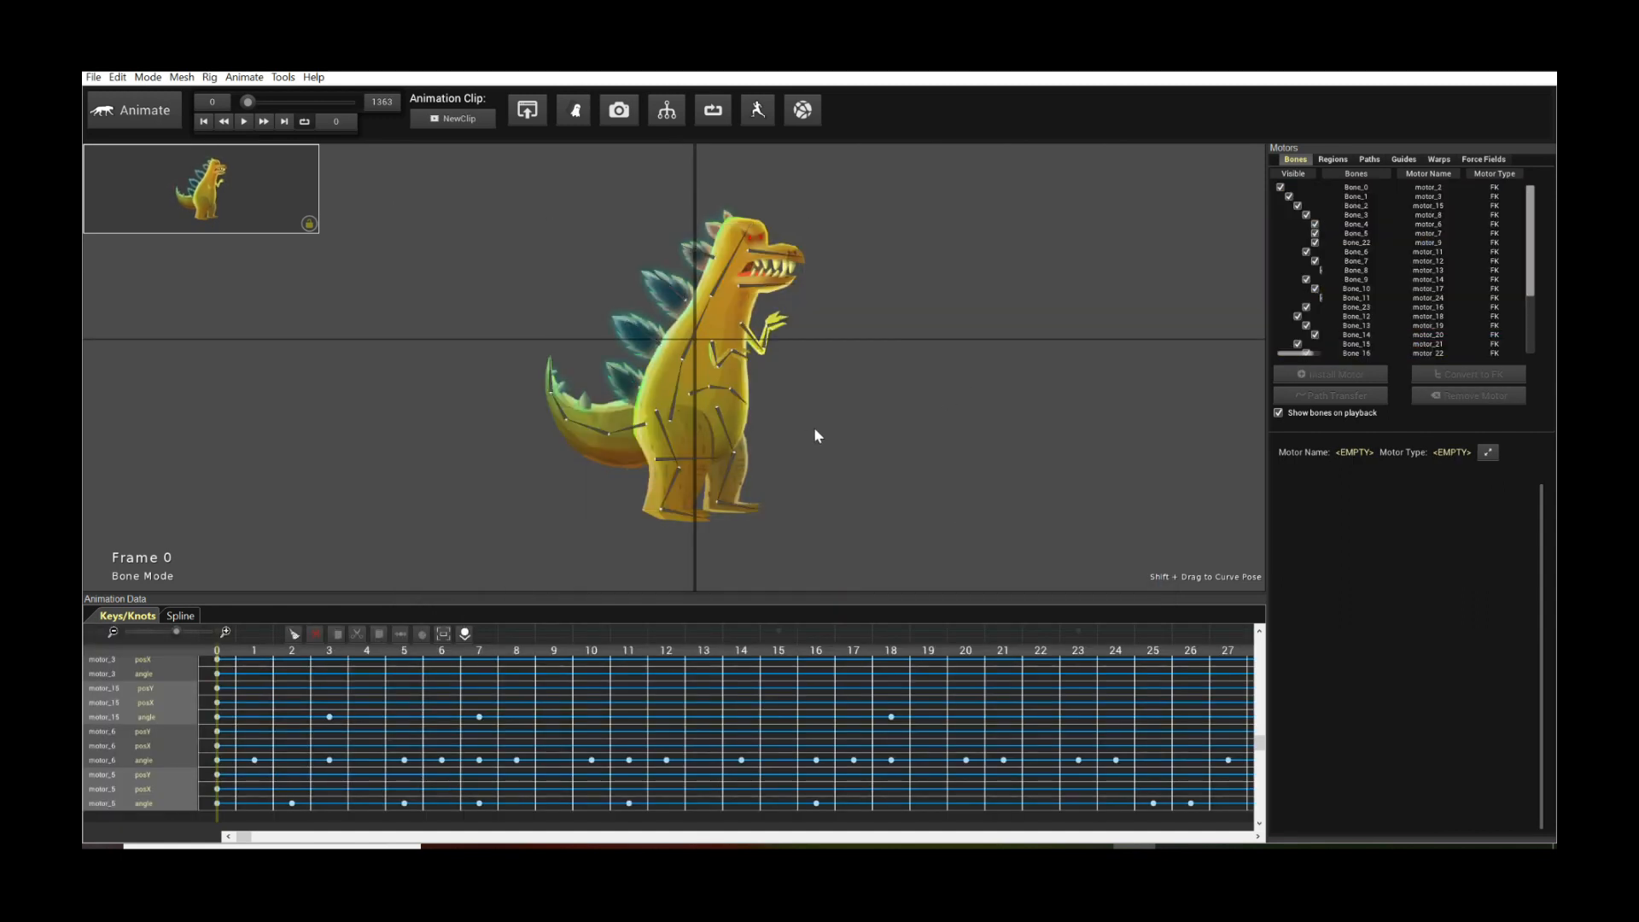
# Step: Play back NewClip, return to its start and look along its keys in the timeline
pyautogui.press('space')
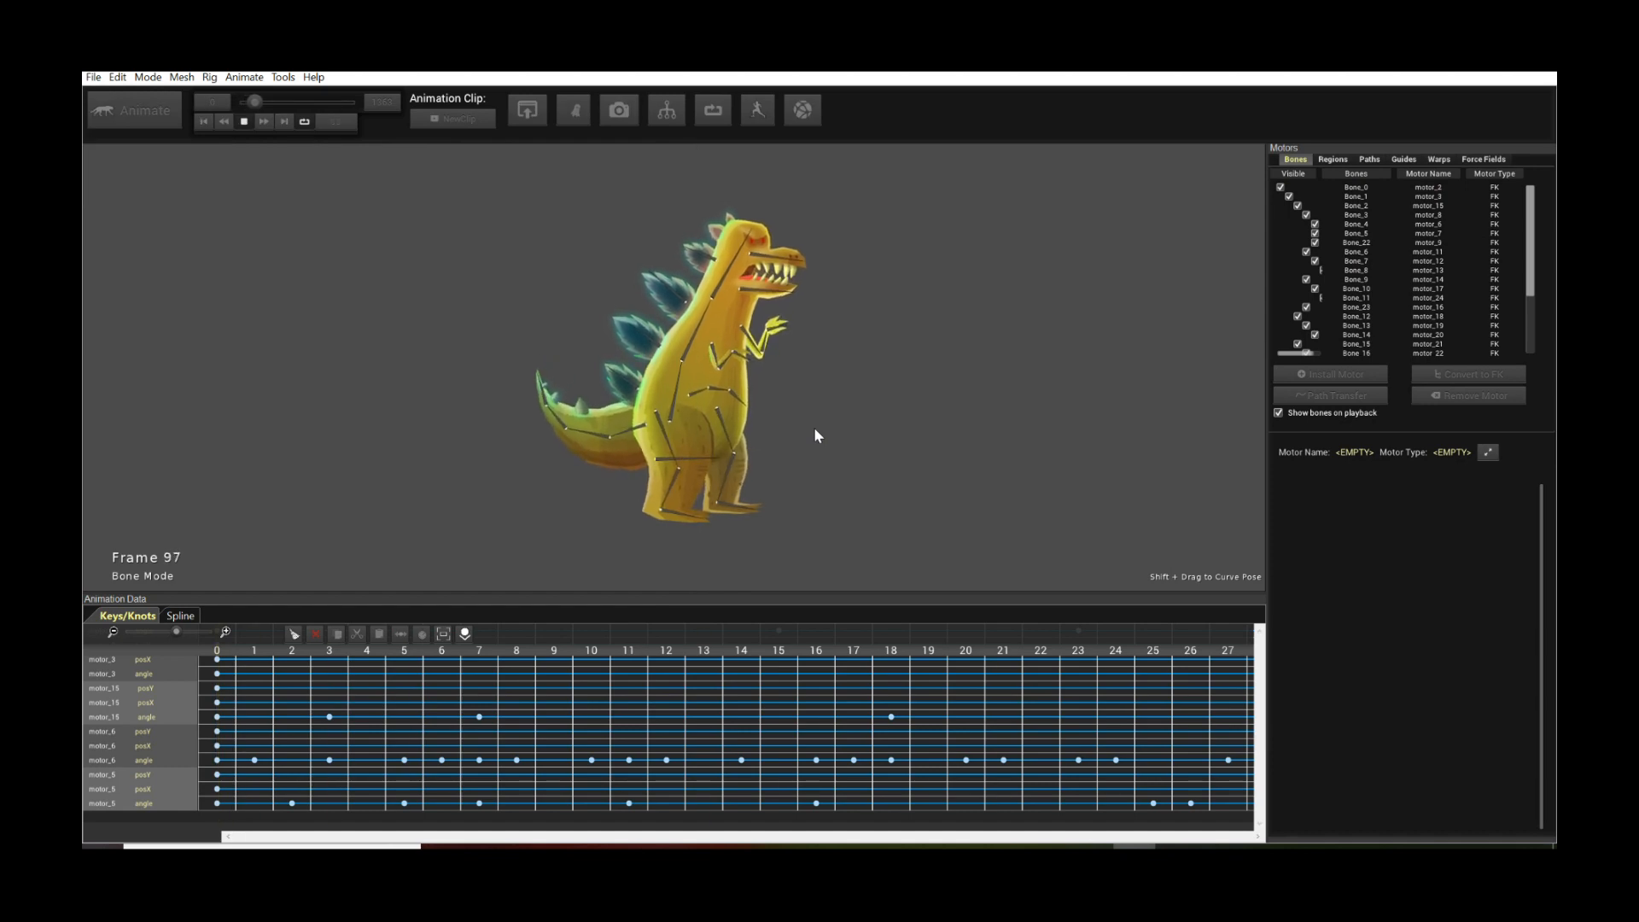
pyautogui.press('space')
pyautogui.moveTo(253, 100)
pyautogui.mouseDown()
pyautogui.moveTo(353, 101)
pyautogui.moveTo(248, 100)
pyautogui.mouseUp()
pyautogui.click(275, 840)
pyautogui.moveTo(274, 840); pyautogui.dragTo(578, 835)
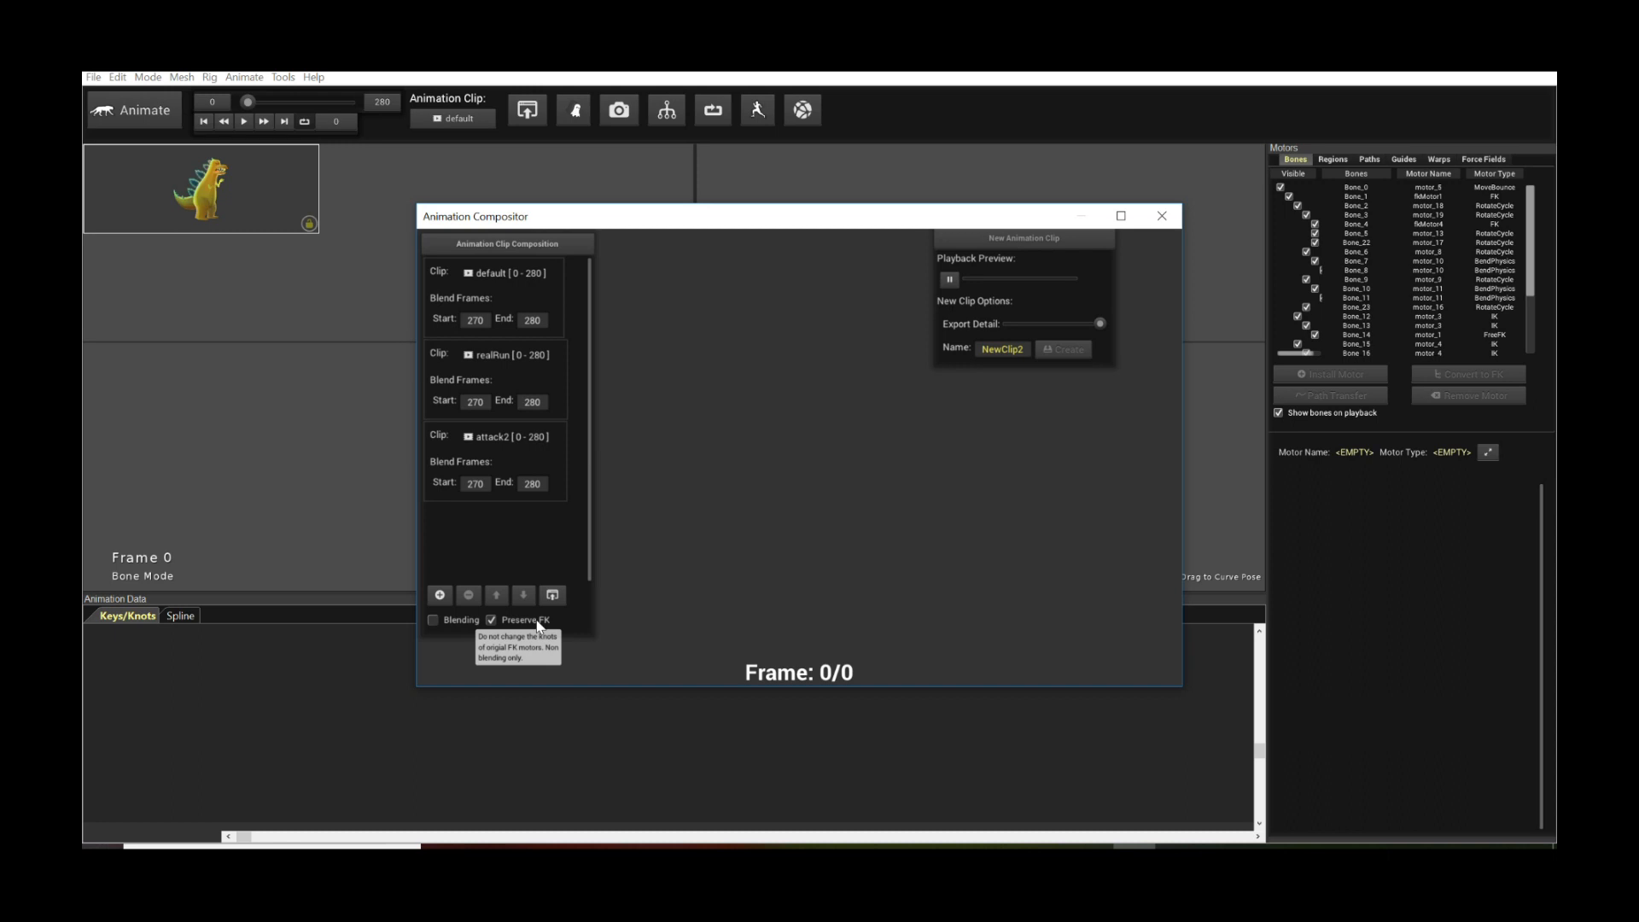
# Step: Generate the animation from the default, realRun and attack2 composition and create it as NewClip2
pyautogui.click(553, 594)
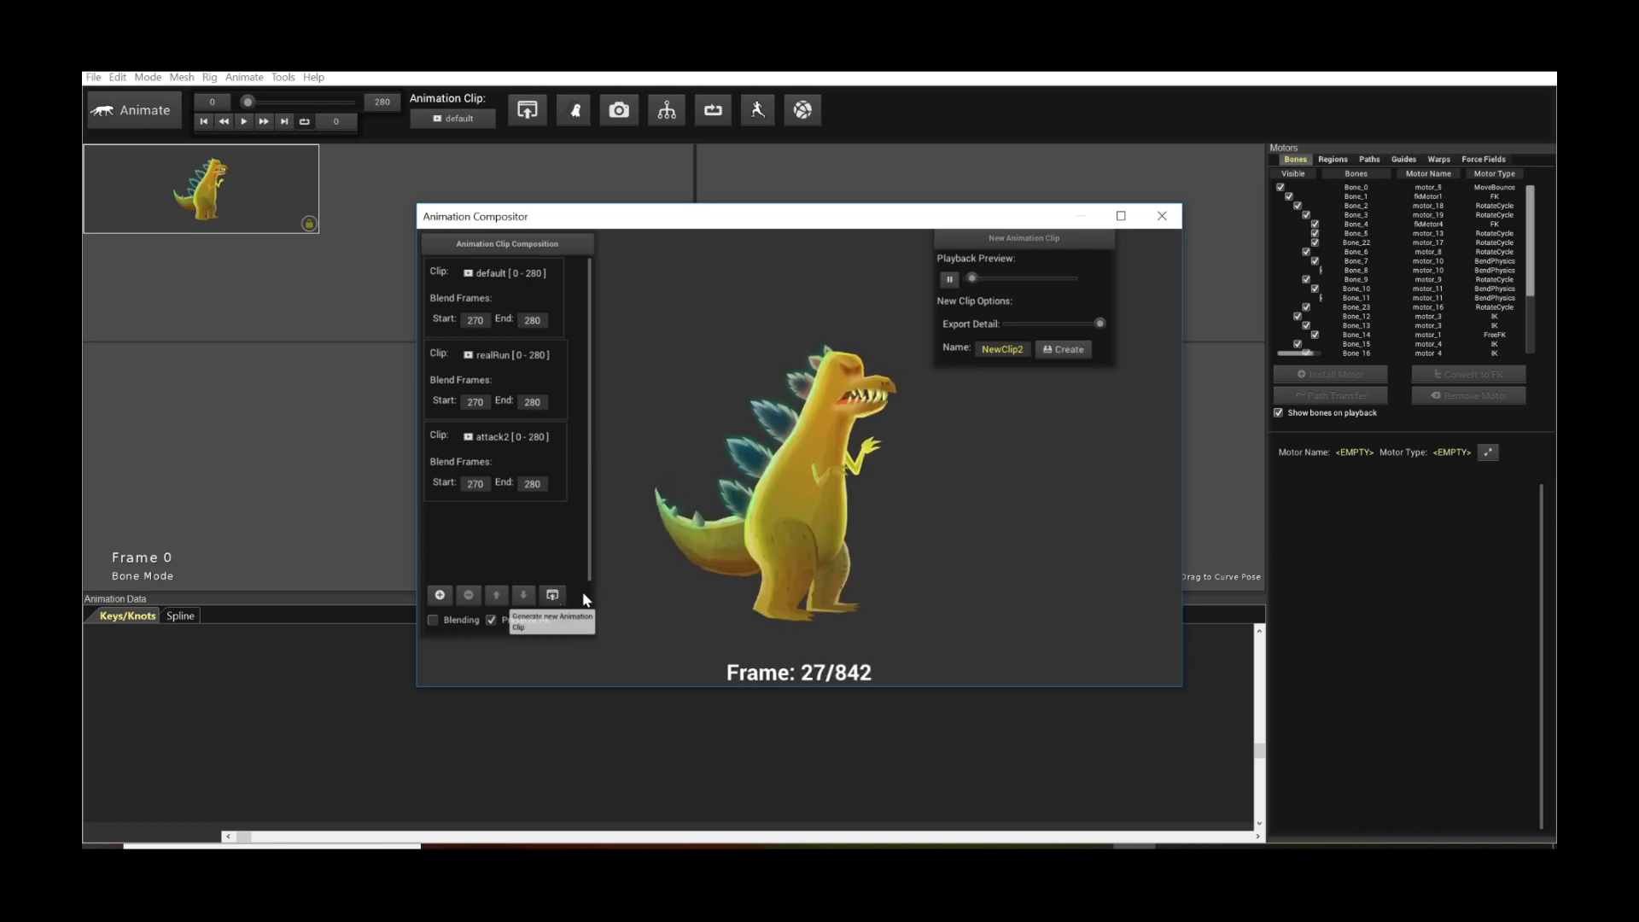
pyautogui.click(1066, 349)
# Step: Go to frame 660 of NewClip2, select the upper snout bone and look along its motor keys
pyautogui.moveTo(248, 102); pyautogui.dragTo(330, 103)
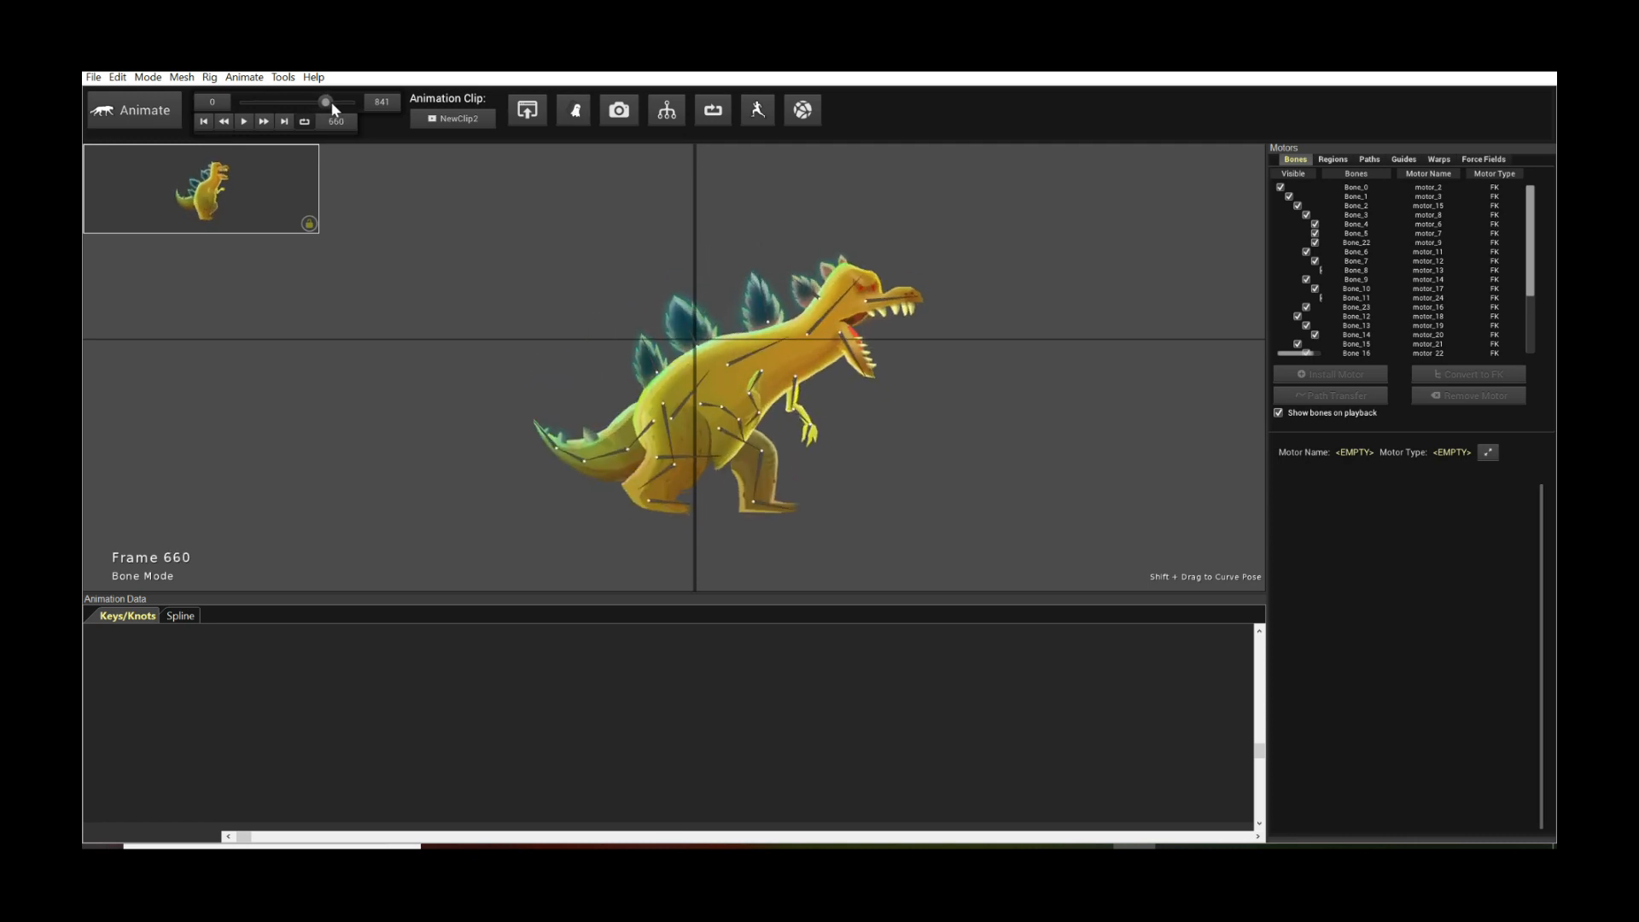
pyautogui.click(887, 305)
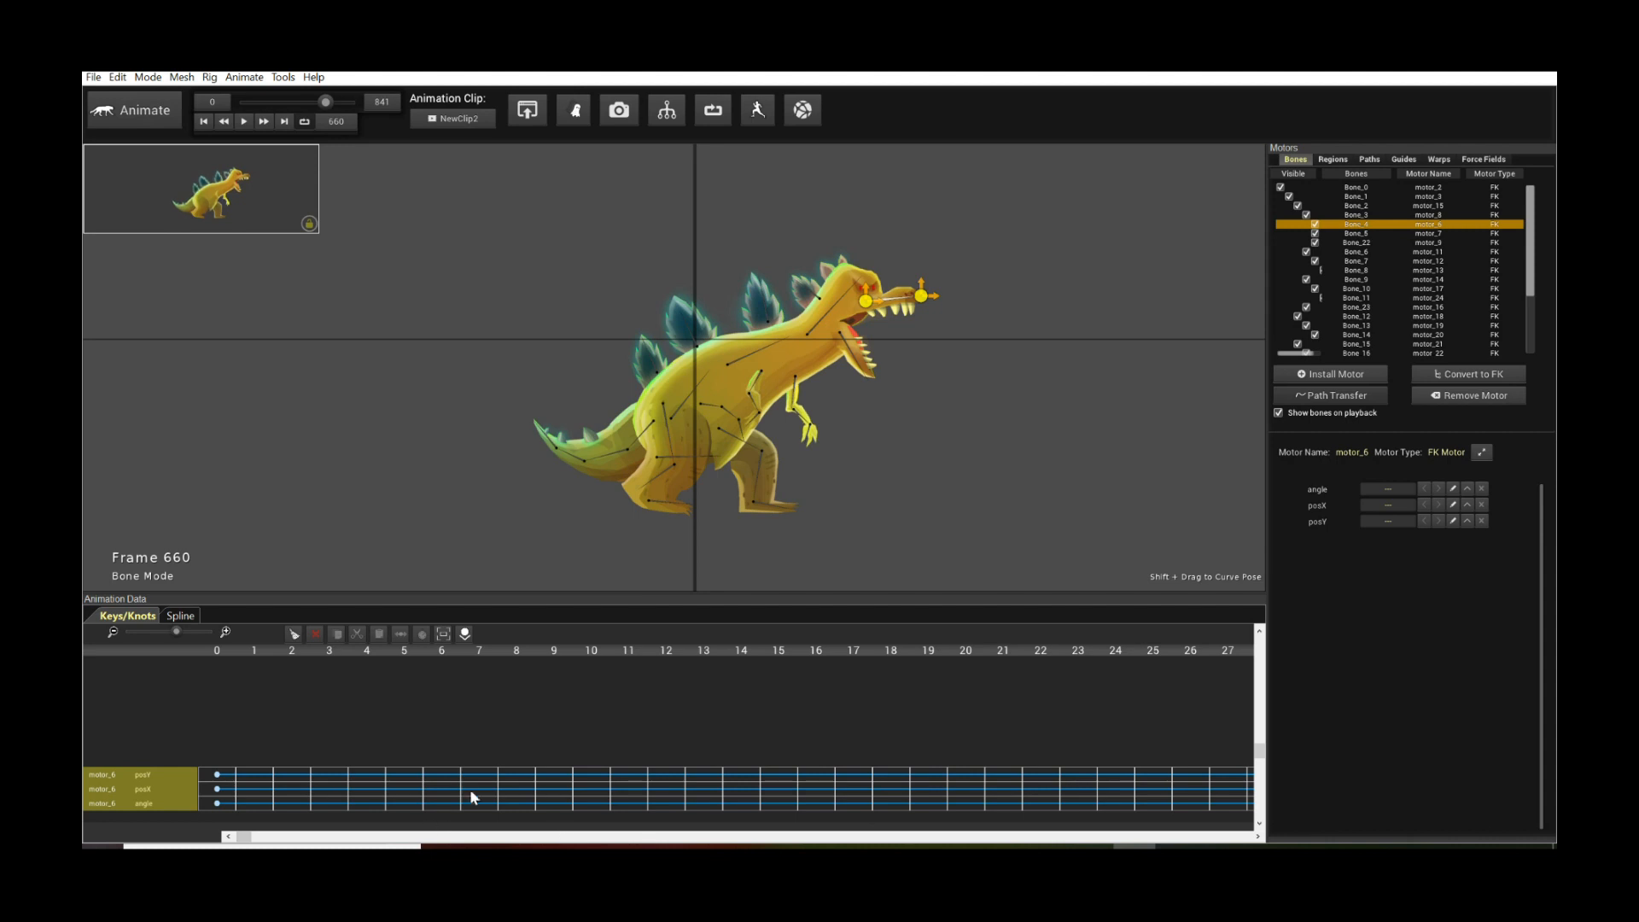
pyautogui.moveTo(176, 631); pyautogui.dragTo(131, 626)
pyautogui.moveTo(244, 836); pyautogui.dragTo(858, 840)
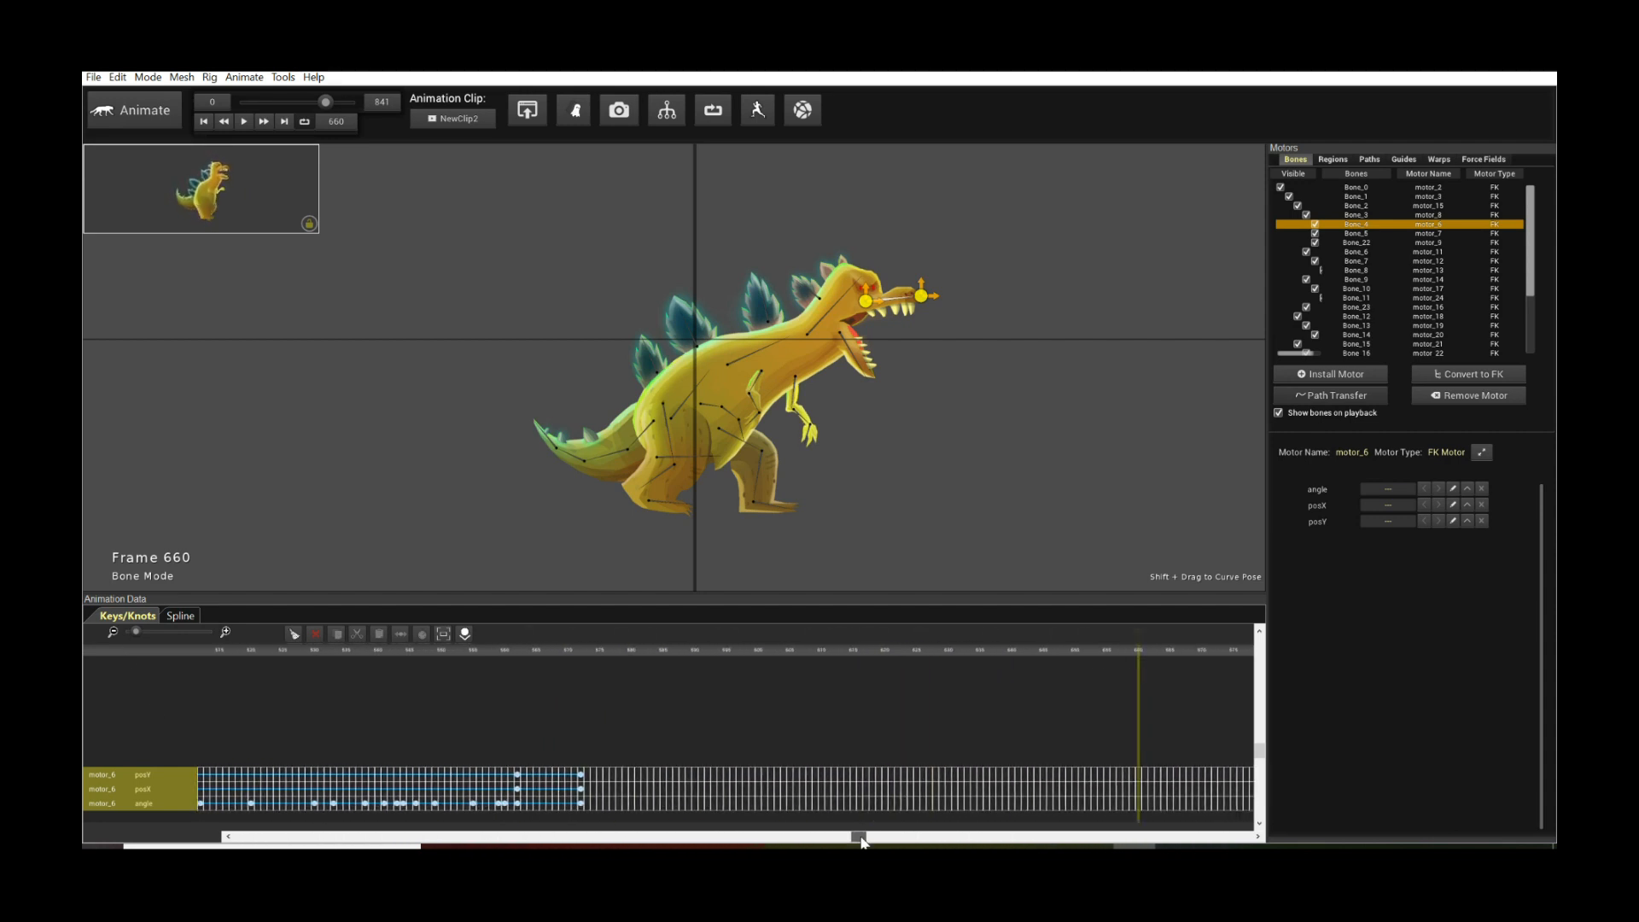
# Step: Examine the snout bone's position keys at the transition between frames 562 and 572
pyautogui.click(501, 776)
pyautogui.moveTo(501, 776); pyautogui.dragTo(586, 791)
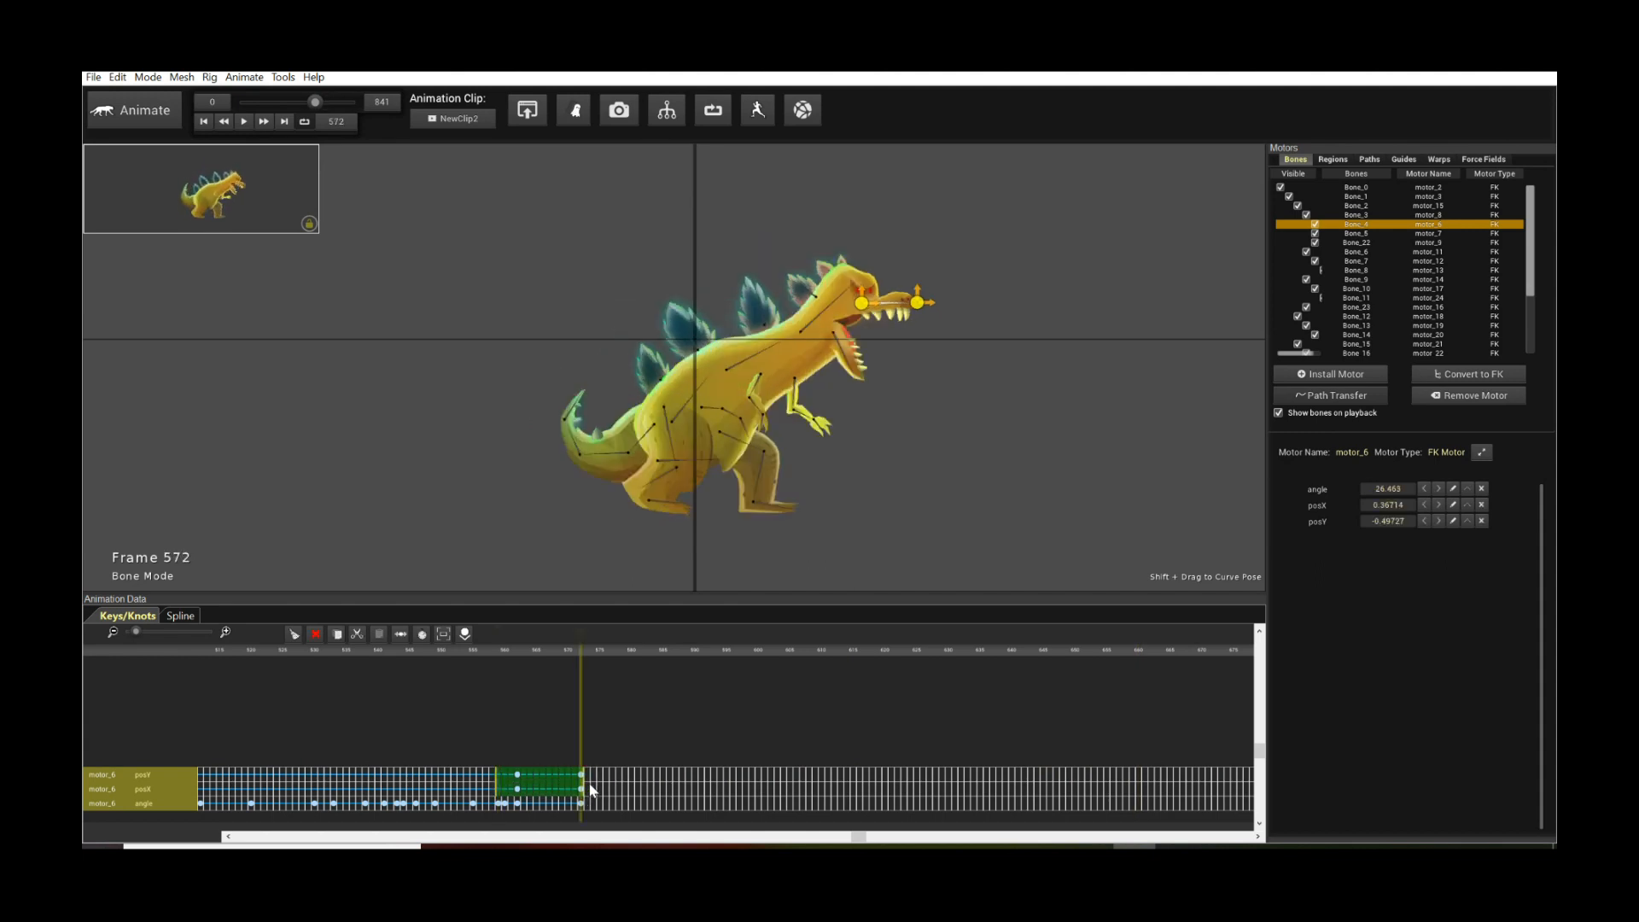
pyautogui.click(449, 782)
pyautogui.click(518, 778)
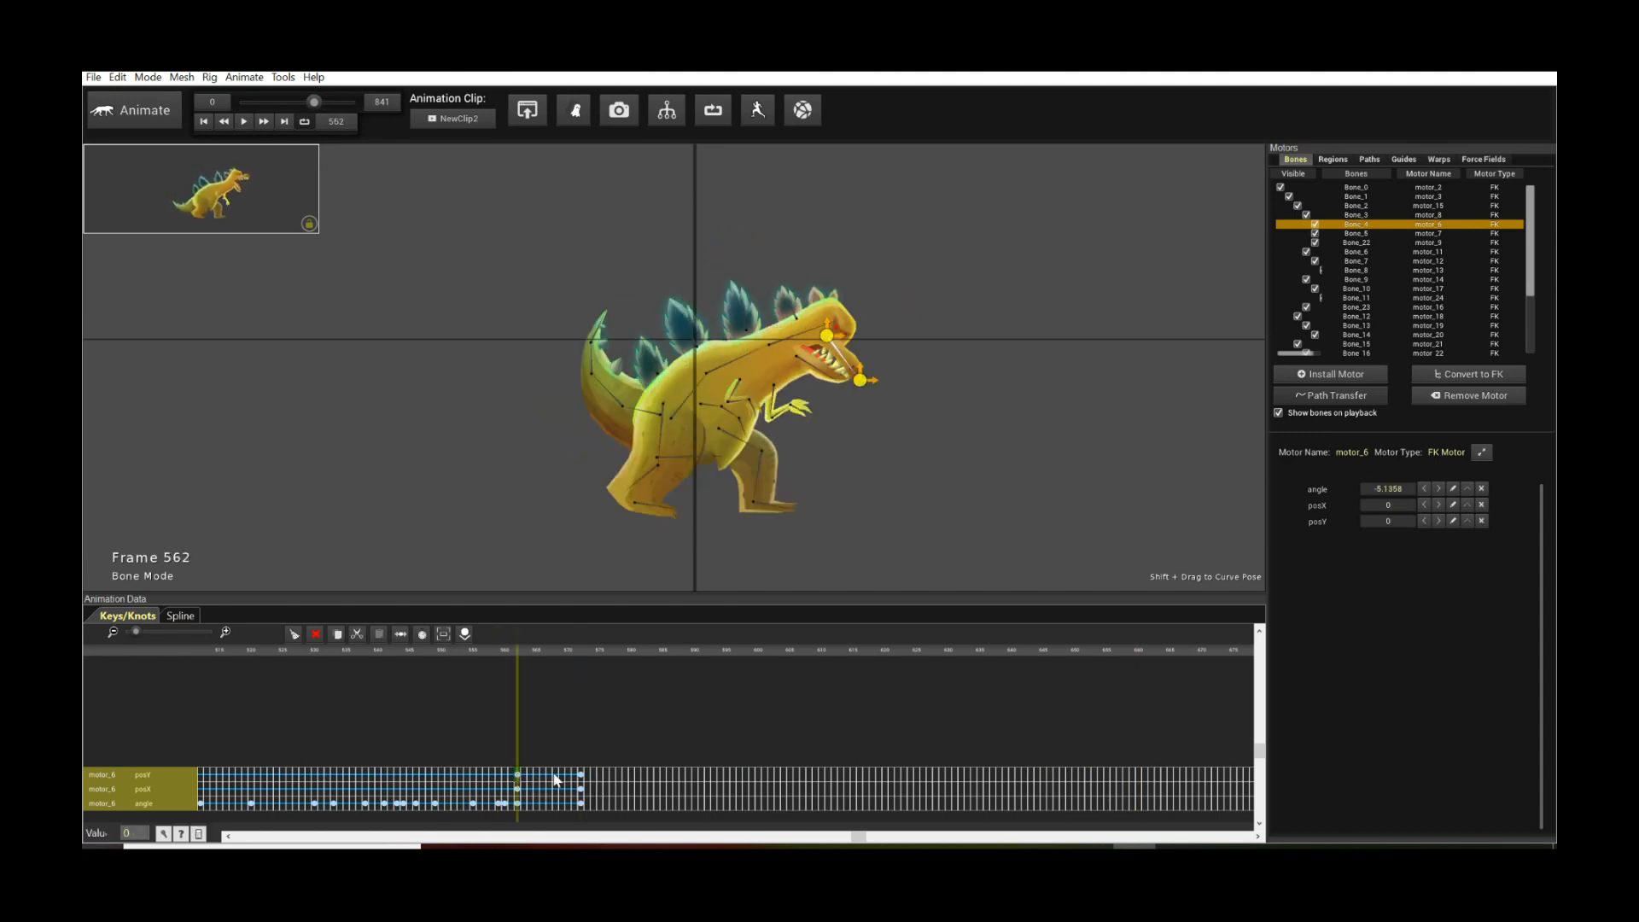
pyautogui.click(587, 779)
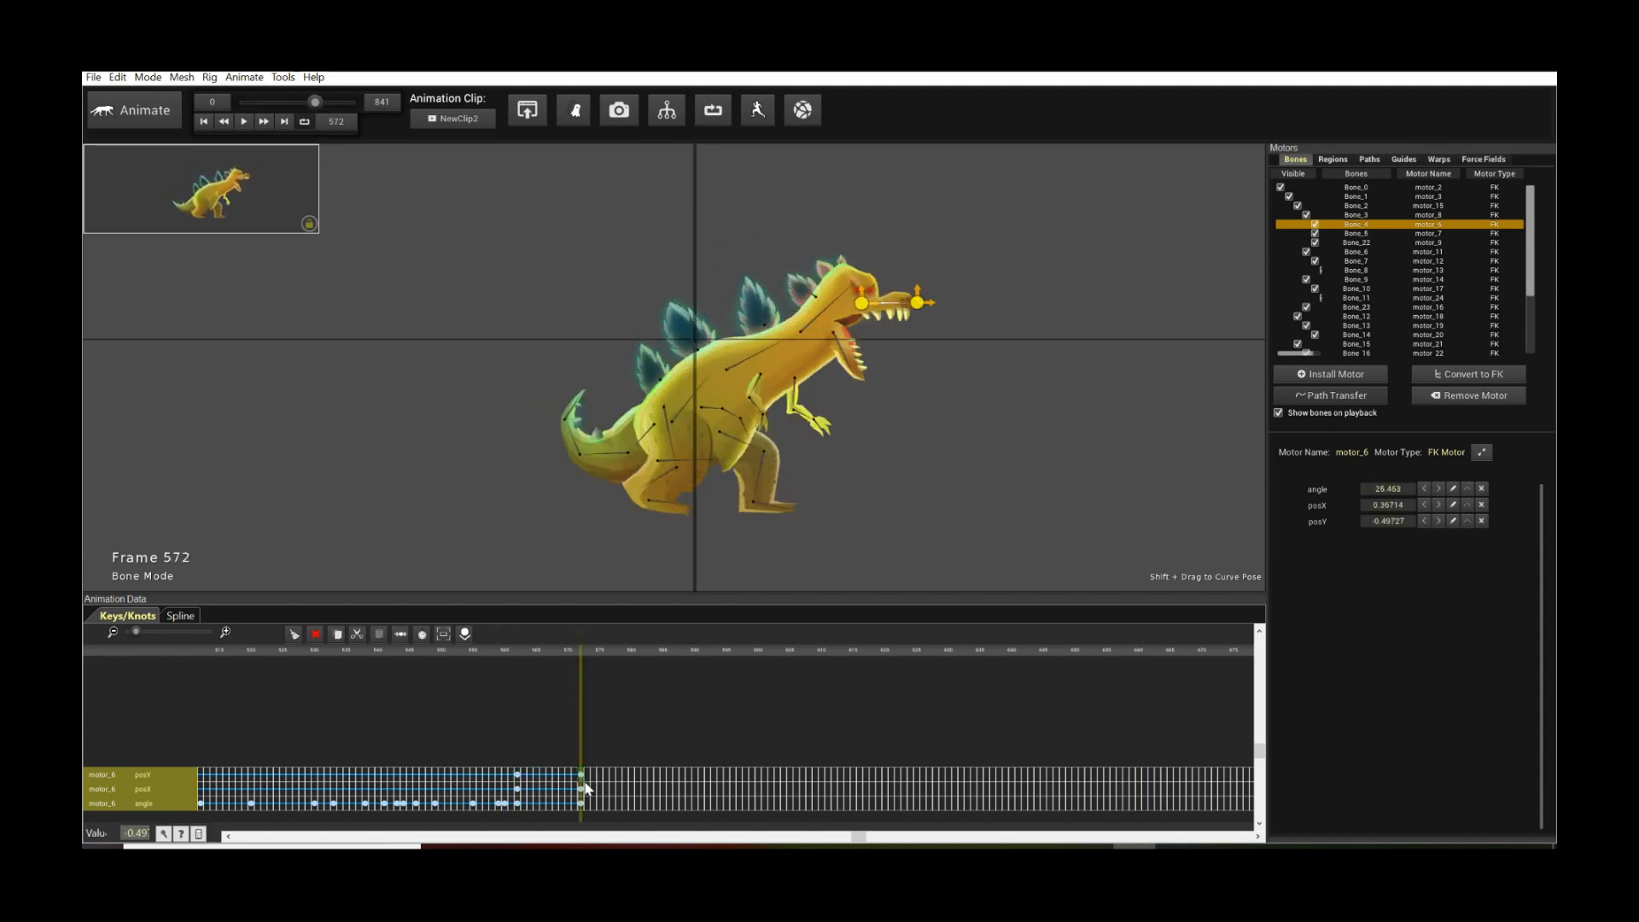
# Step: Show all of the snout bone's motor parameters as splines and examine the curves from the transition back to the clip's start
pyautogui.click(181, 615)
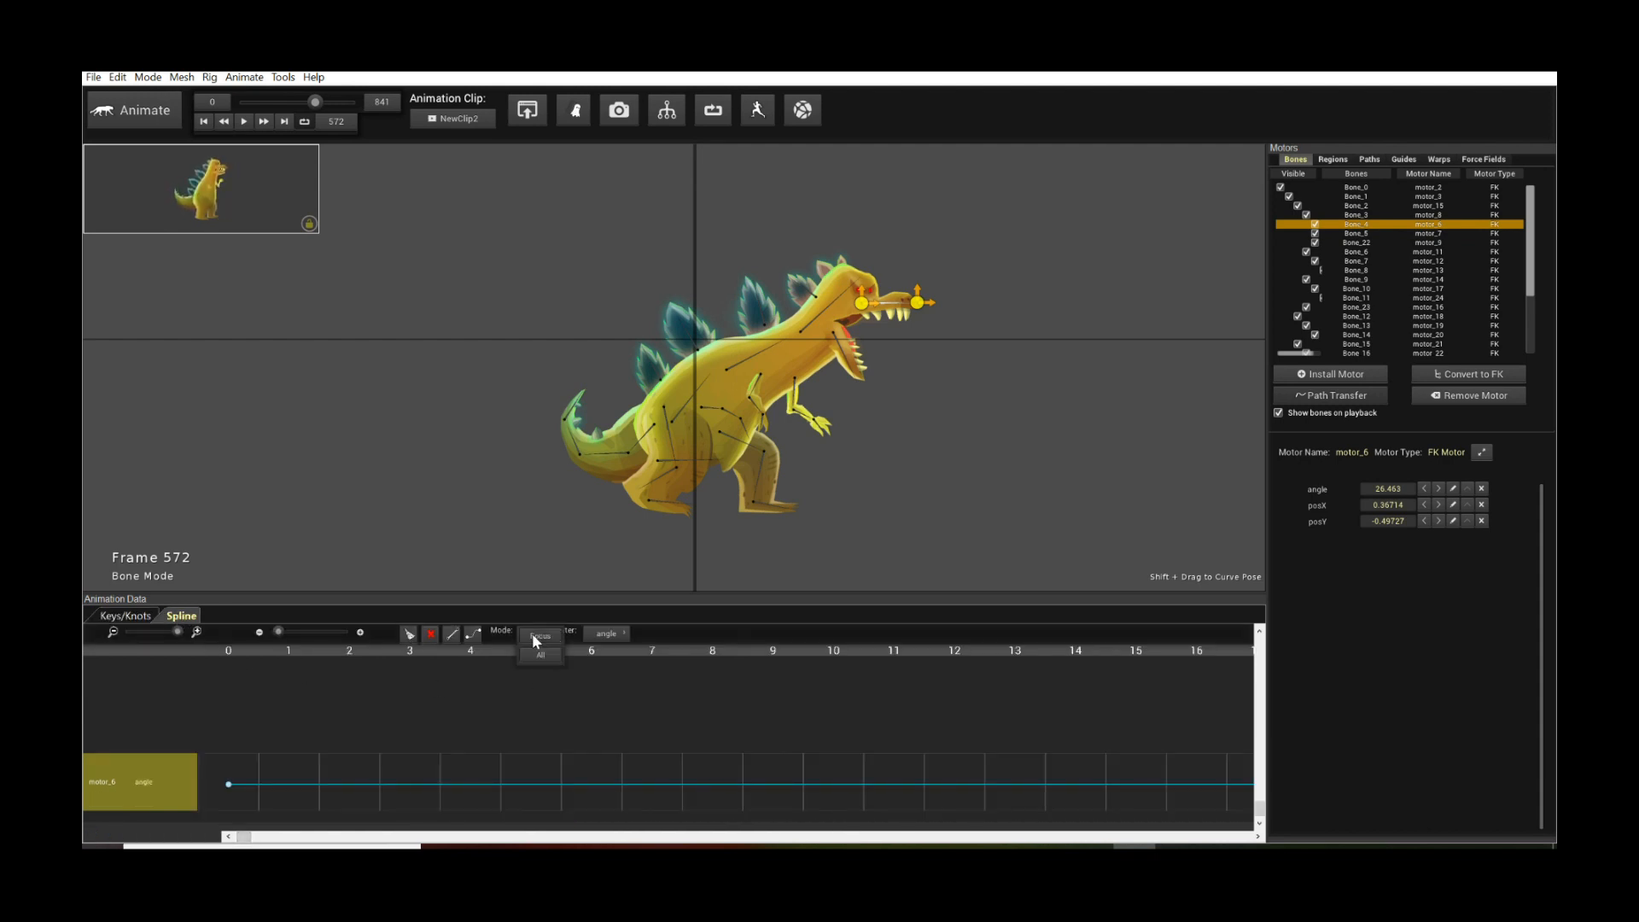
pyautogui.click(535, 655)
pyautogui.moveTo(167, 630); pyautogui.dragTo(131, 632)
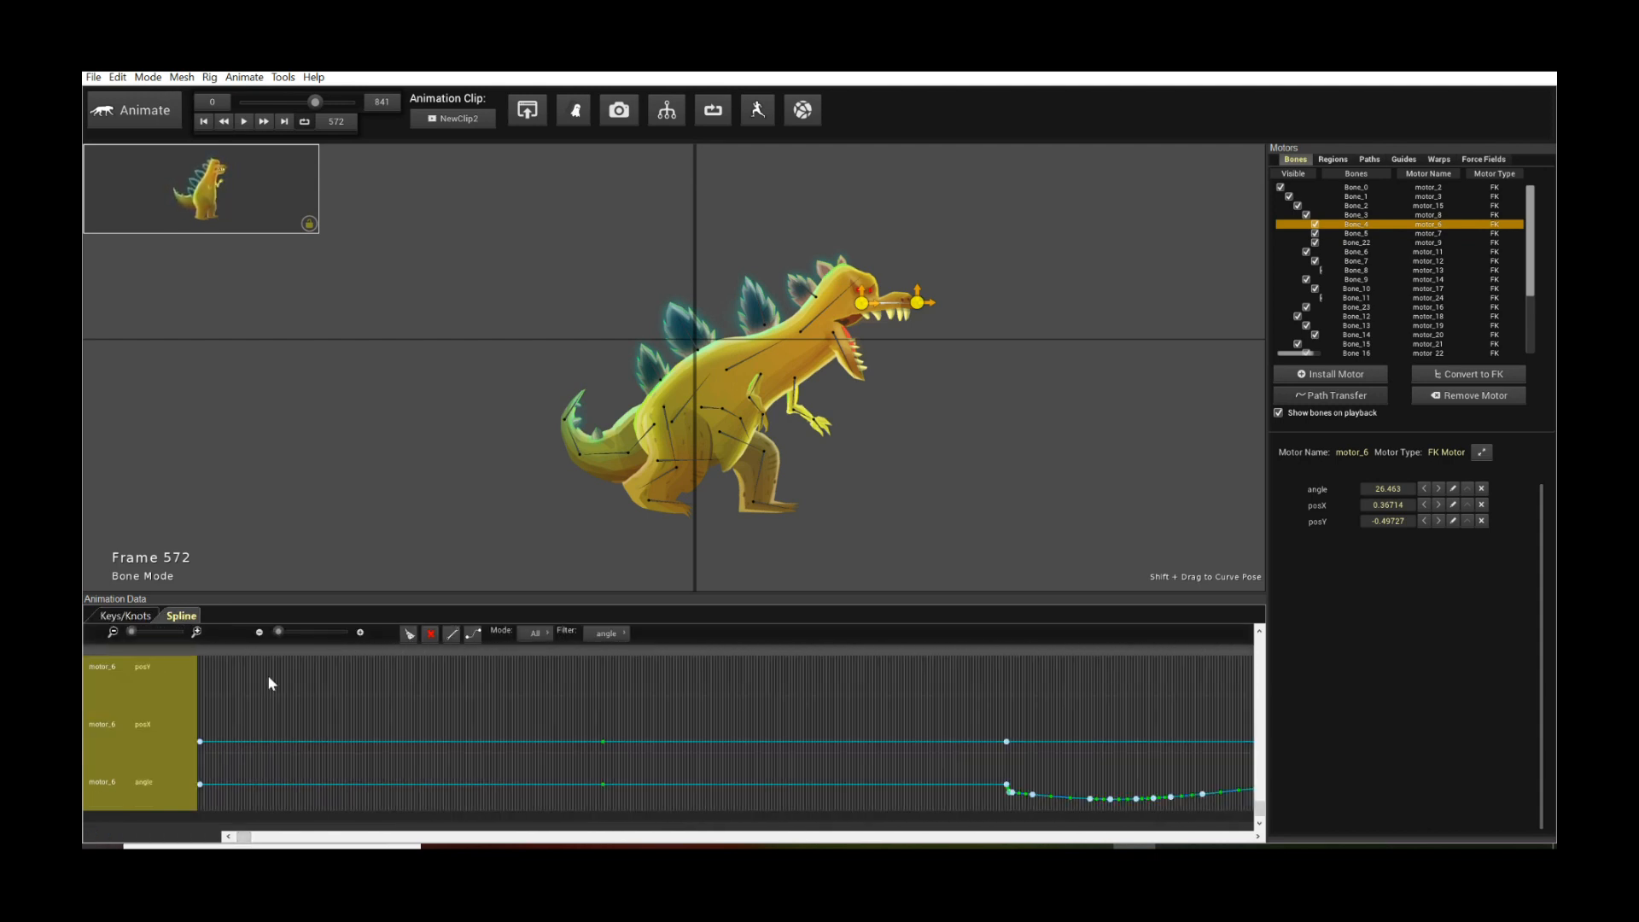
pyautogui.moveTo(248, 838); pyautogui.dragTo(724, 837)
pyautogui.scroll(1, 729, 760)
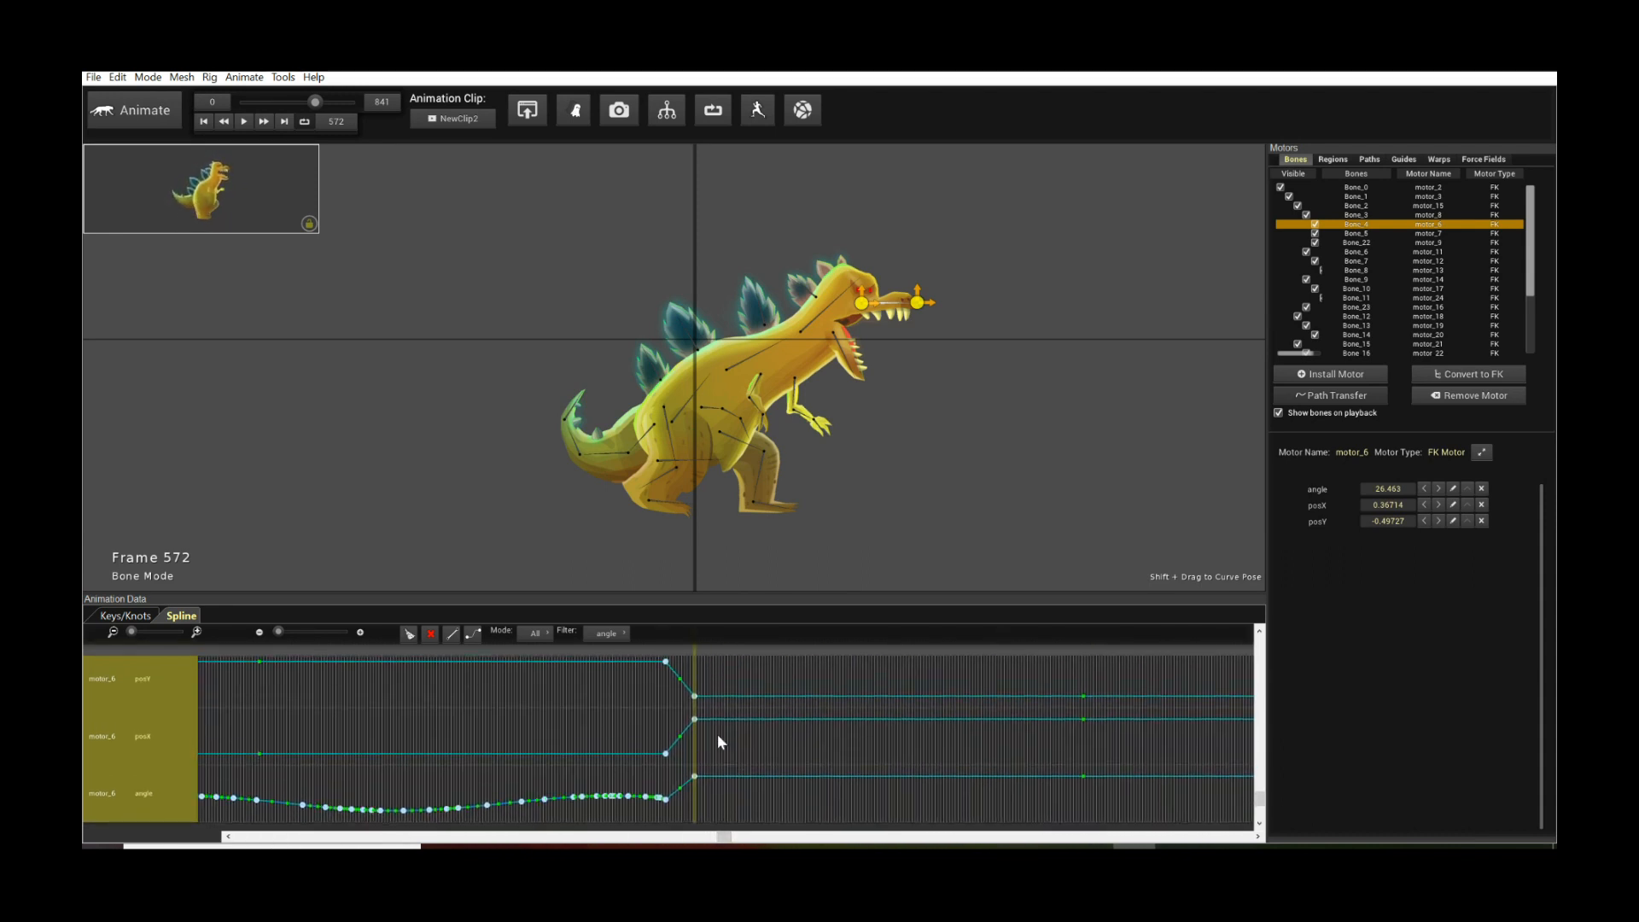
pyautogui.moveTo(723, 836)
pyautogui.mouseDown()
pyautogui.moveTo(234, 812)
pyautogui.moveTo(714, 823)
pyautogui.mouseUp()
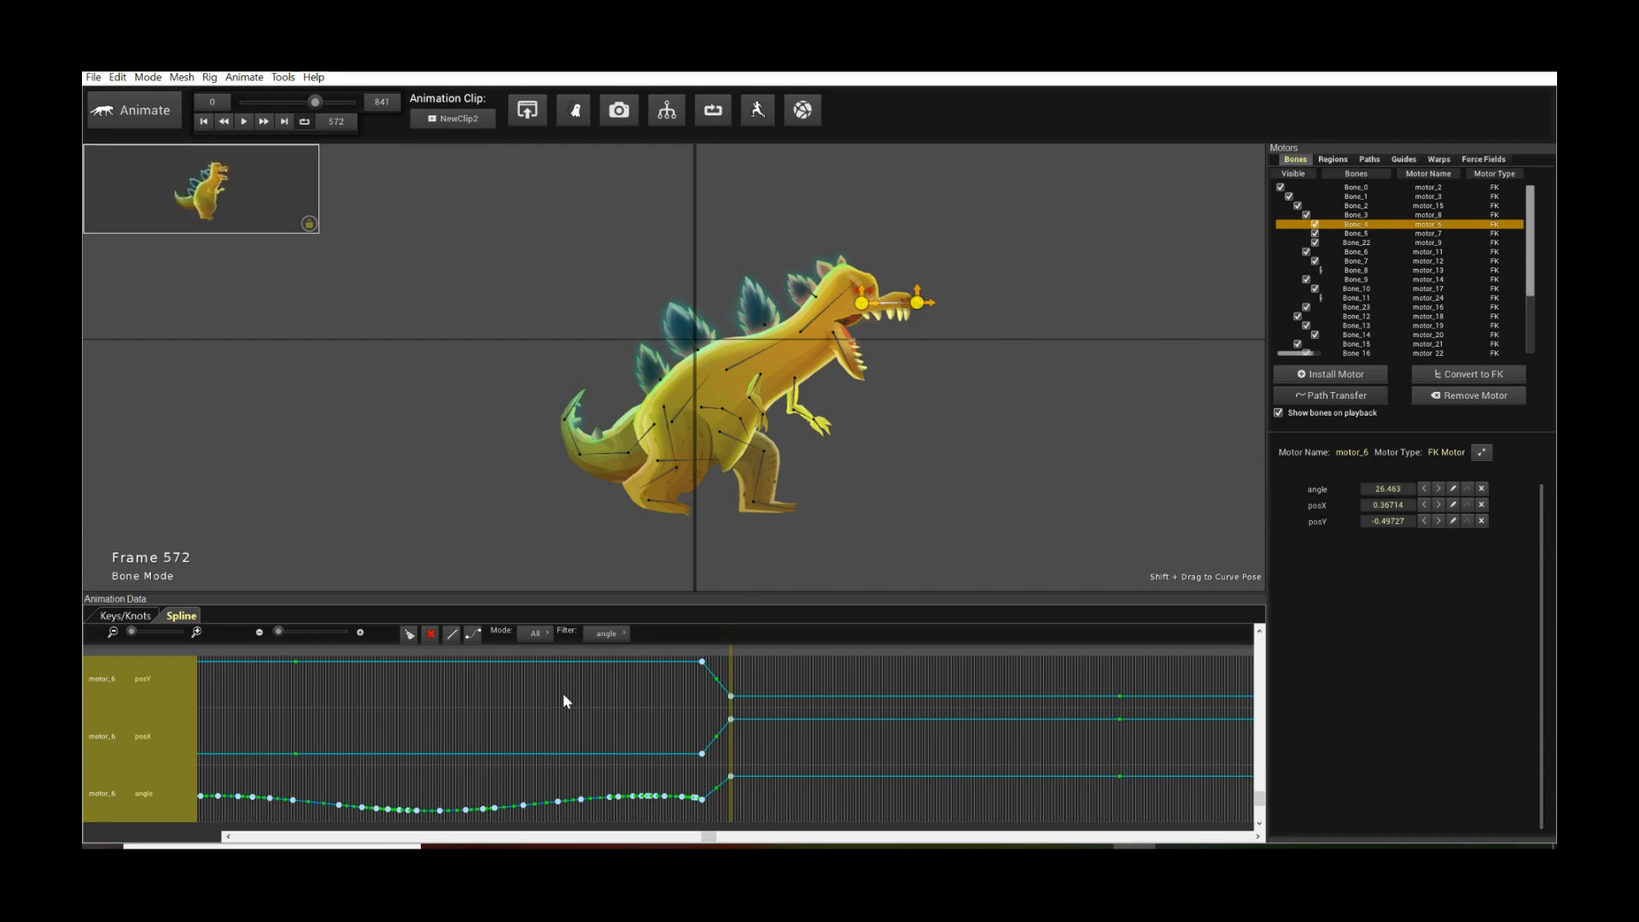
pyautogui.moveTo(129, 633); pyautogui.dragTo(127, 630)
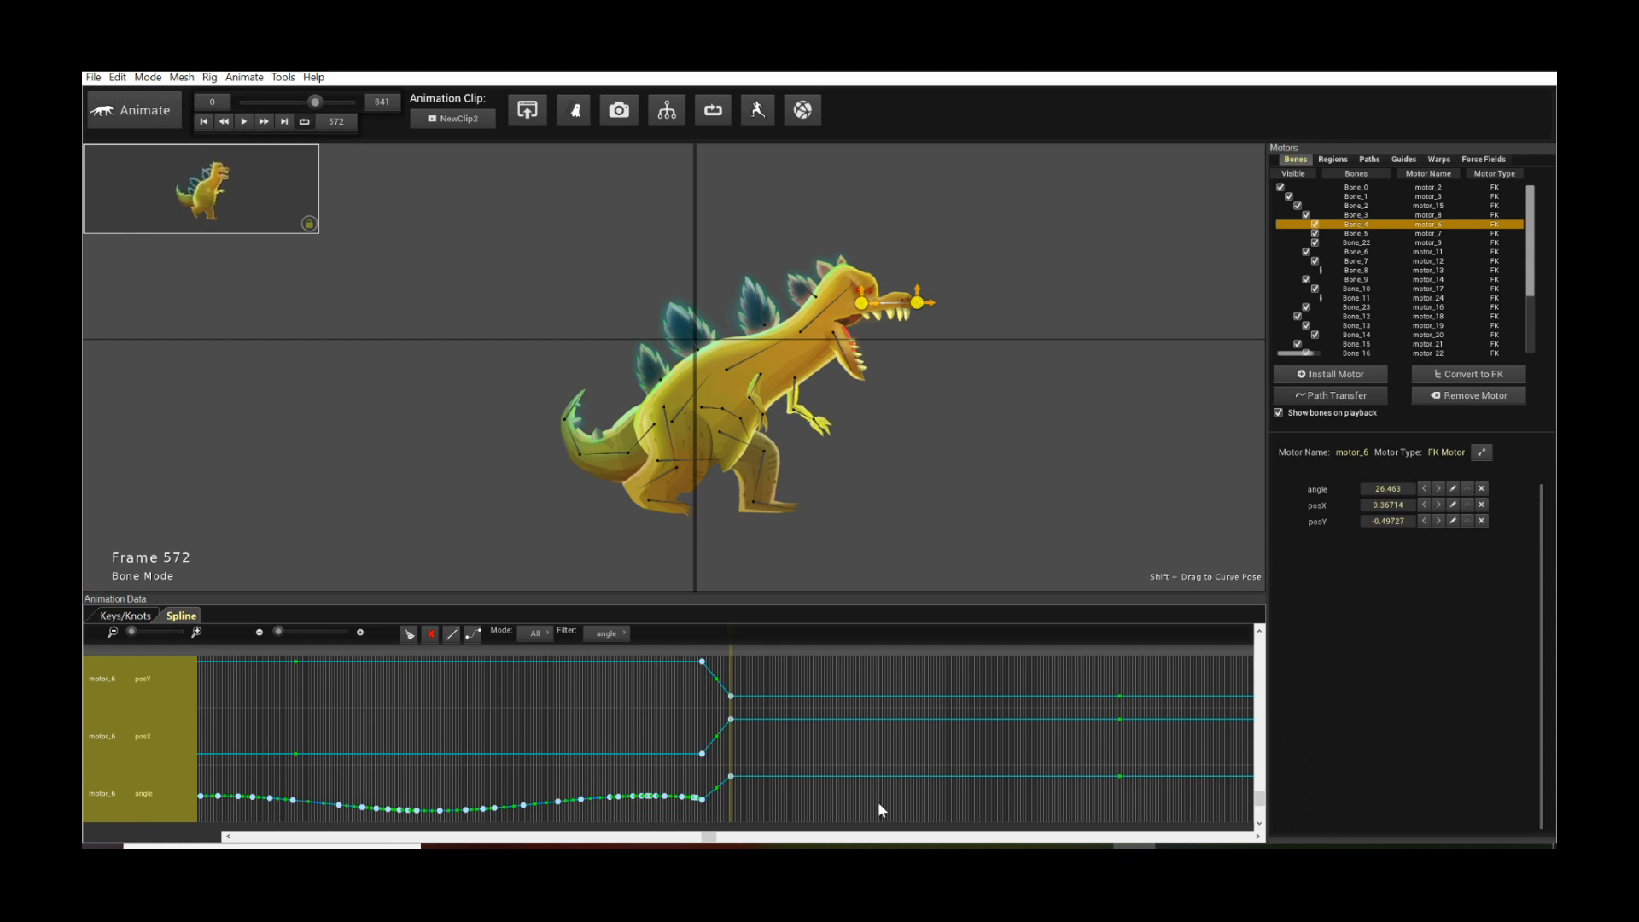
pyautogui.moveTo(692, 839); pyautogui.dragTo(226, 836)
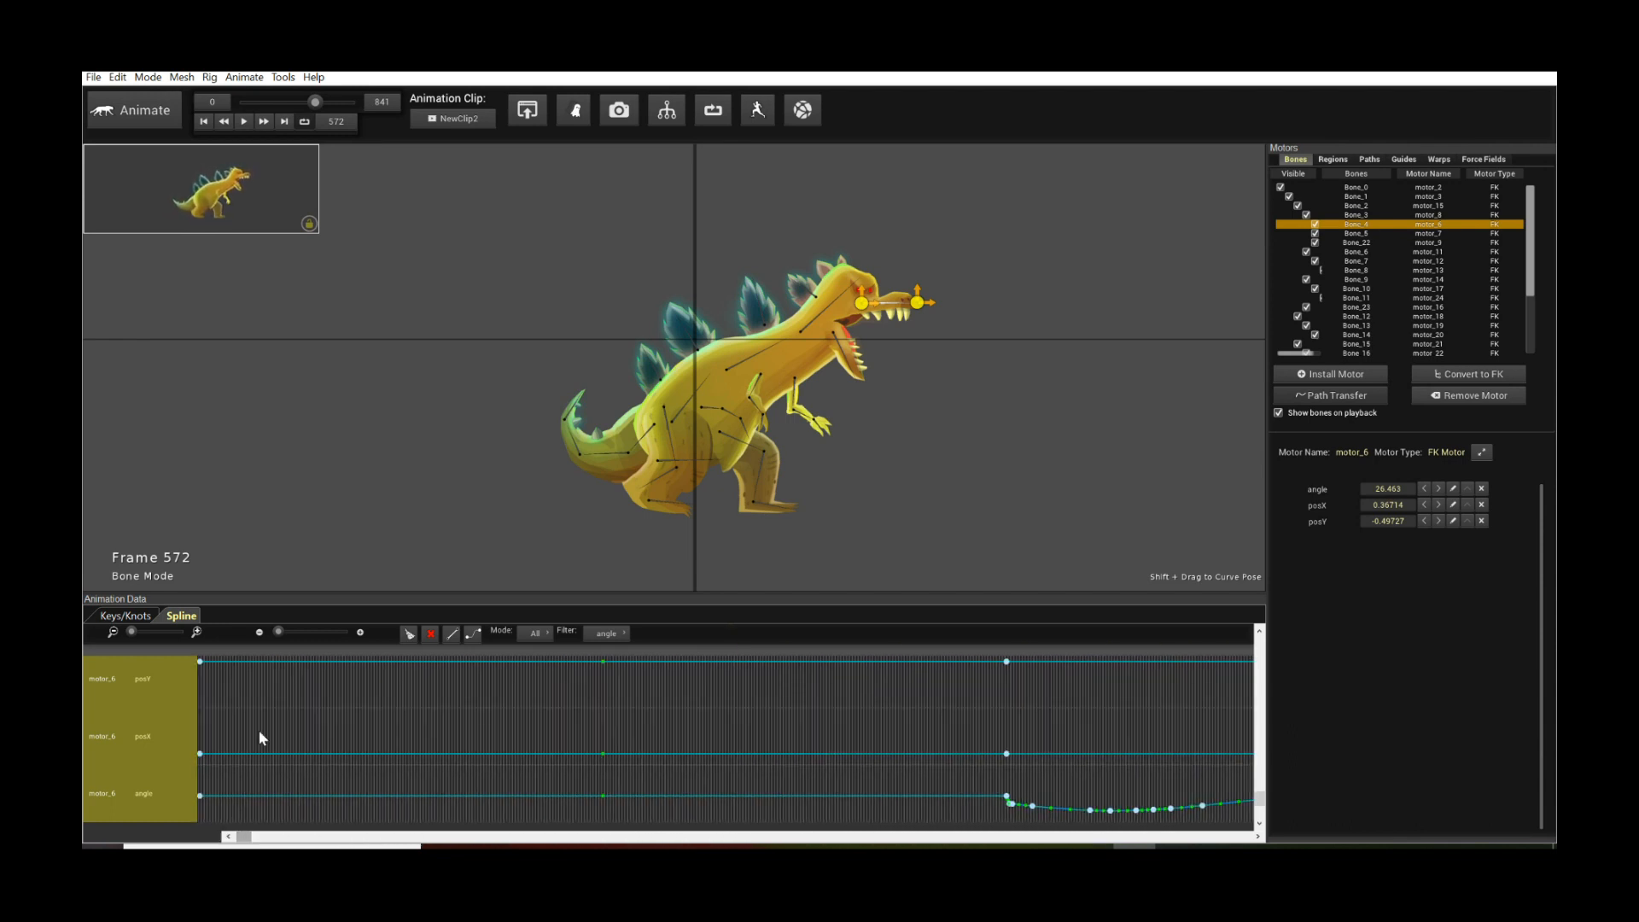
# Step: Return to the key view with the bone deselected, and scrub NewClip2 to frame 790 and back to frame 63
pyautogui.click(126, 615)
pyautogui.moveTo(140, 635); pyautogui.dragTo(148, 633)
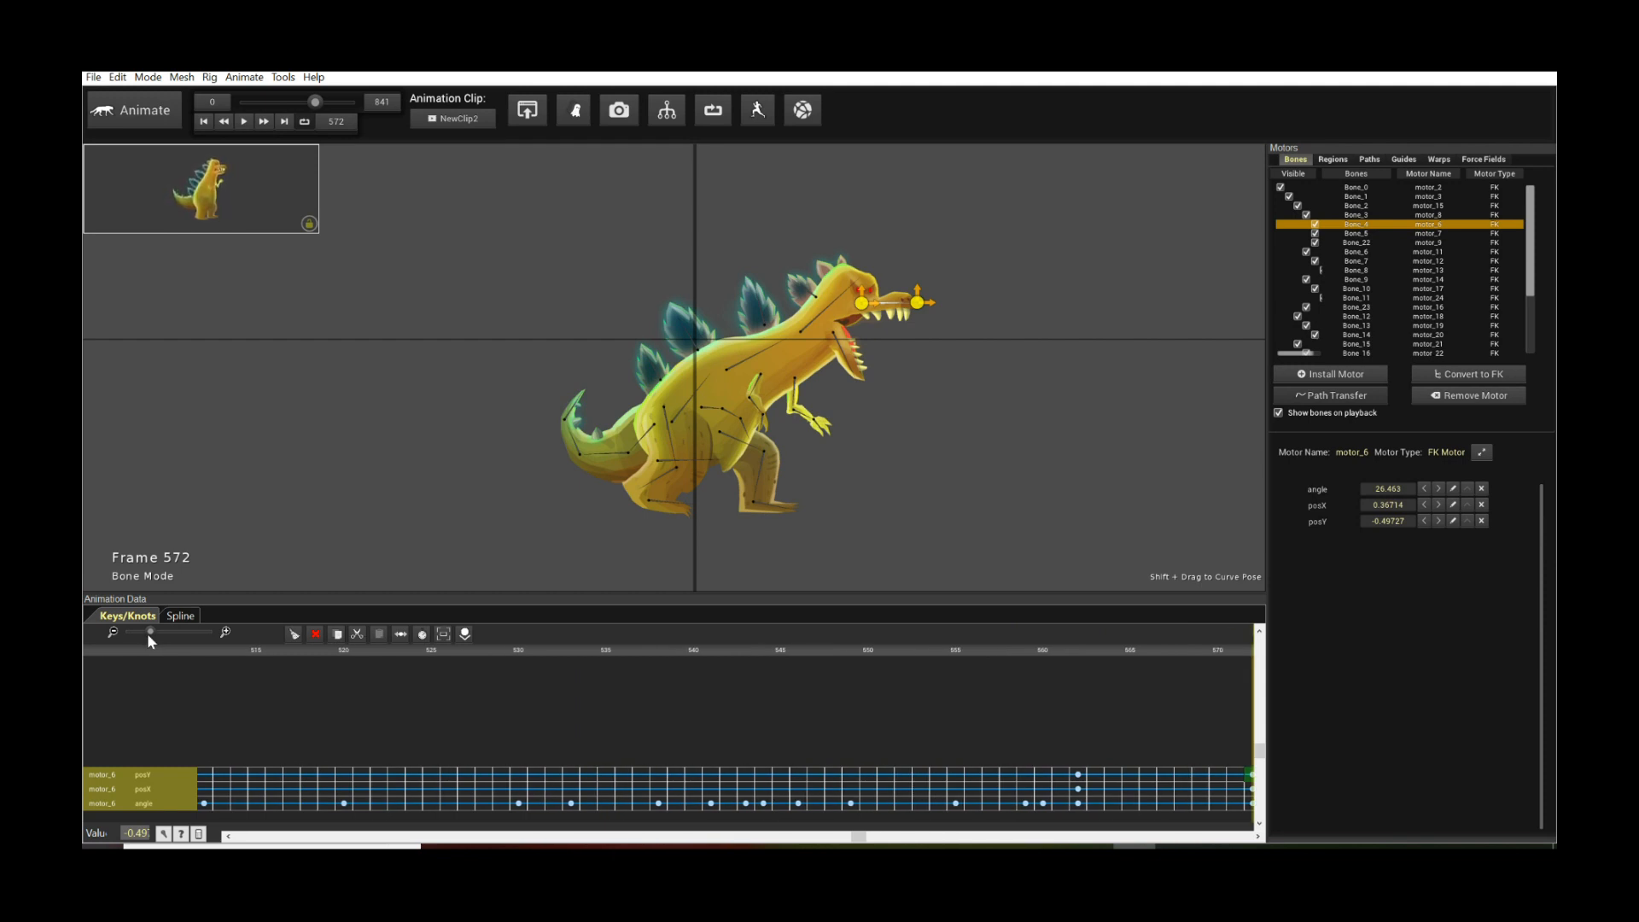
pyautogui.click(396, 461)
pyautogui.moveTo(290, 106); pyautogui.dragTo(349, 106)
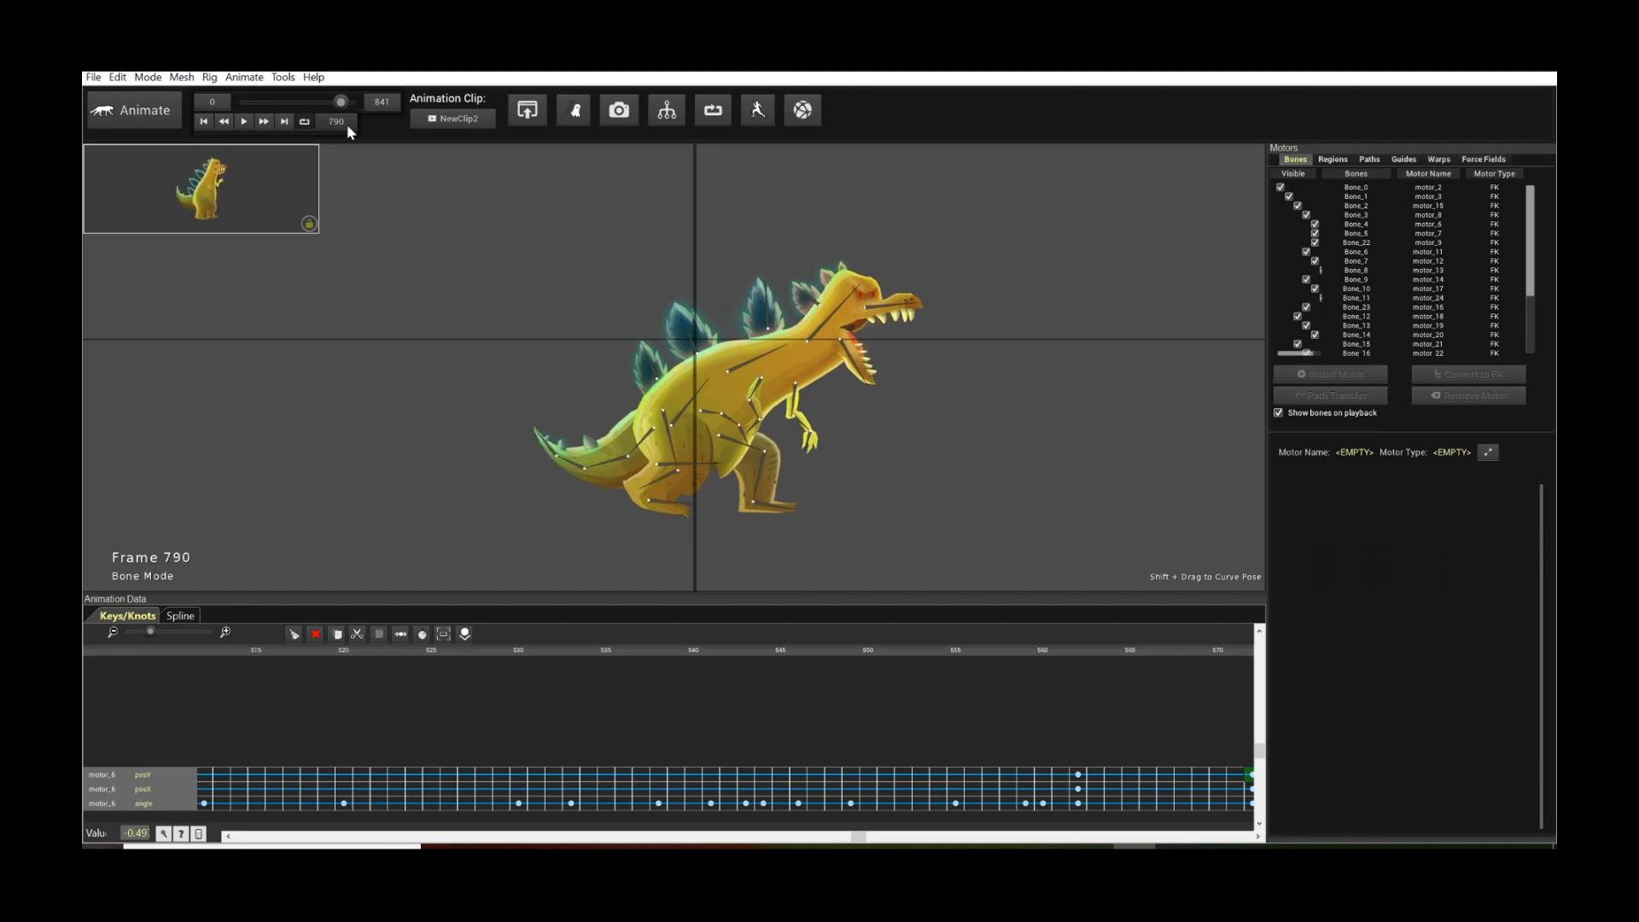
pyautogui.moveTo(340, 102); pyautogui.dragTo(249, 95)
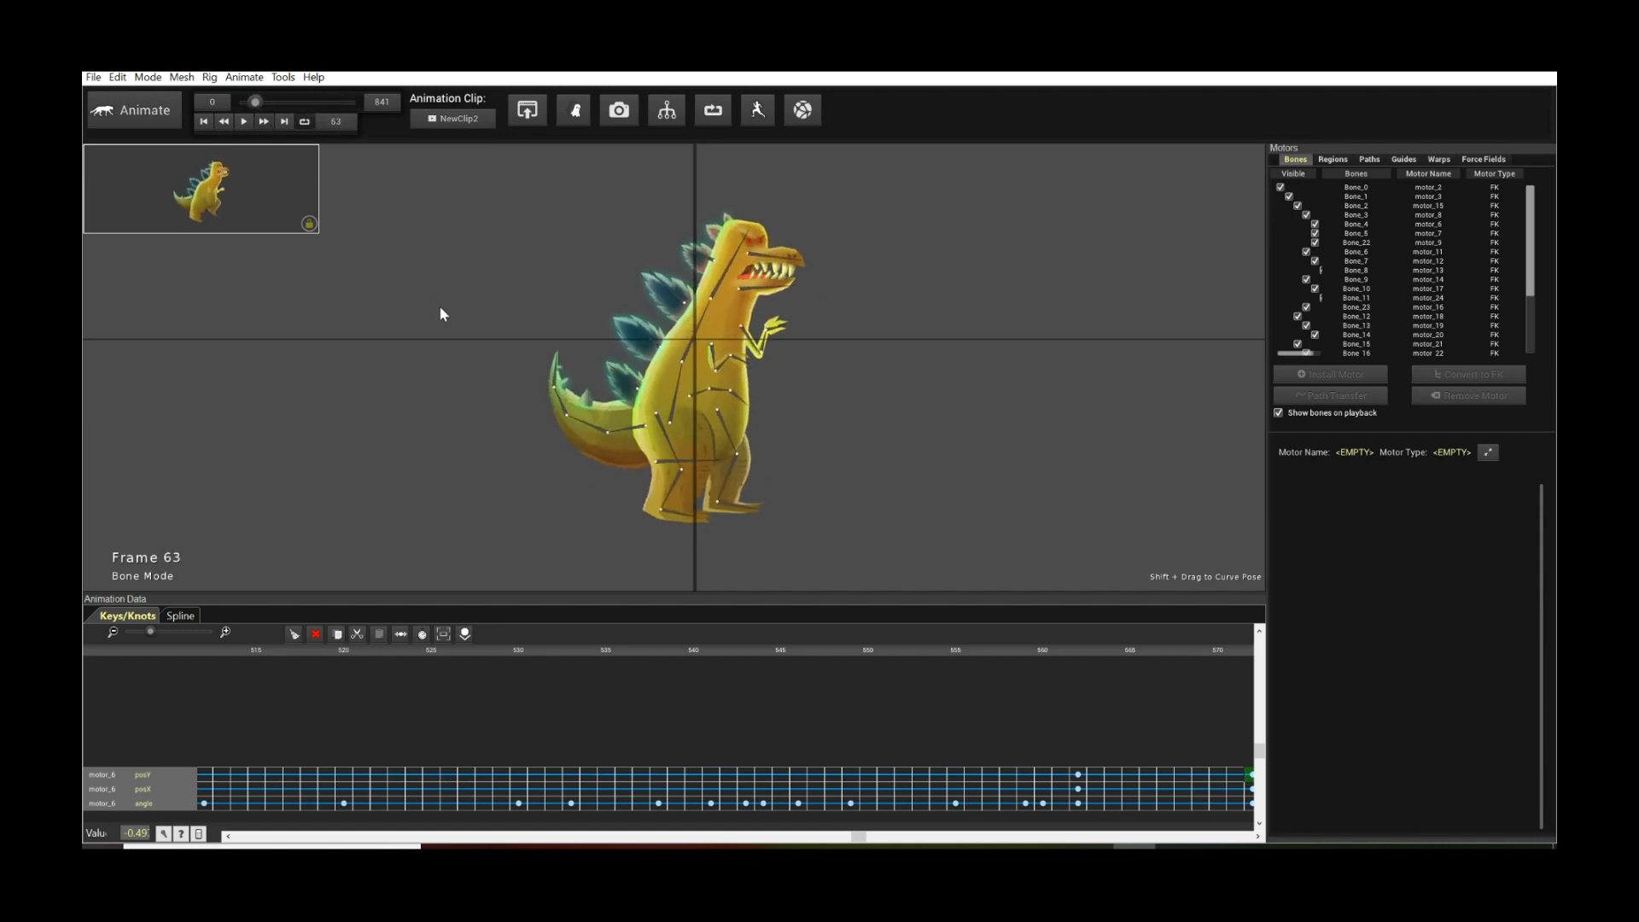